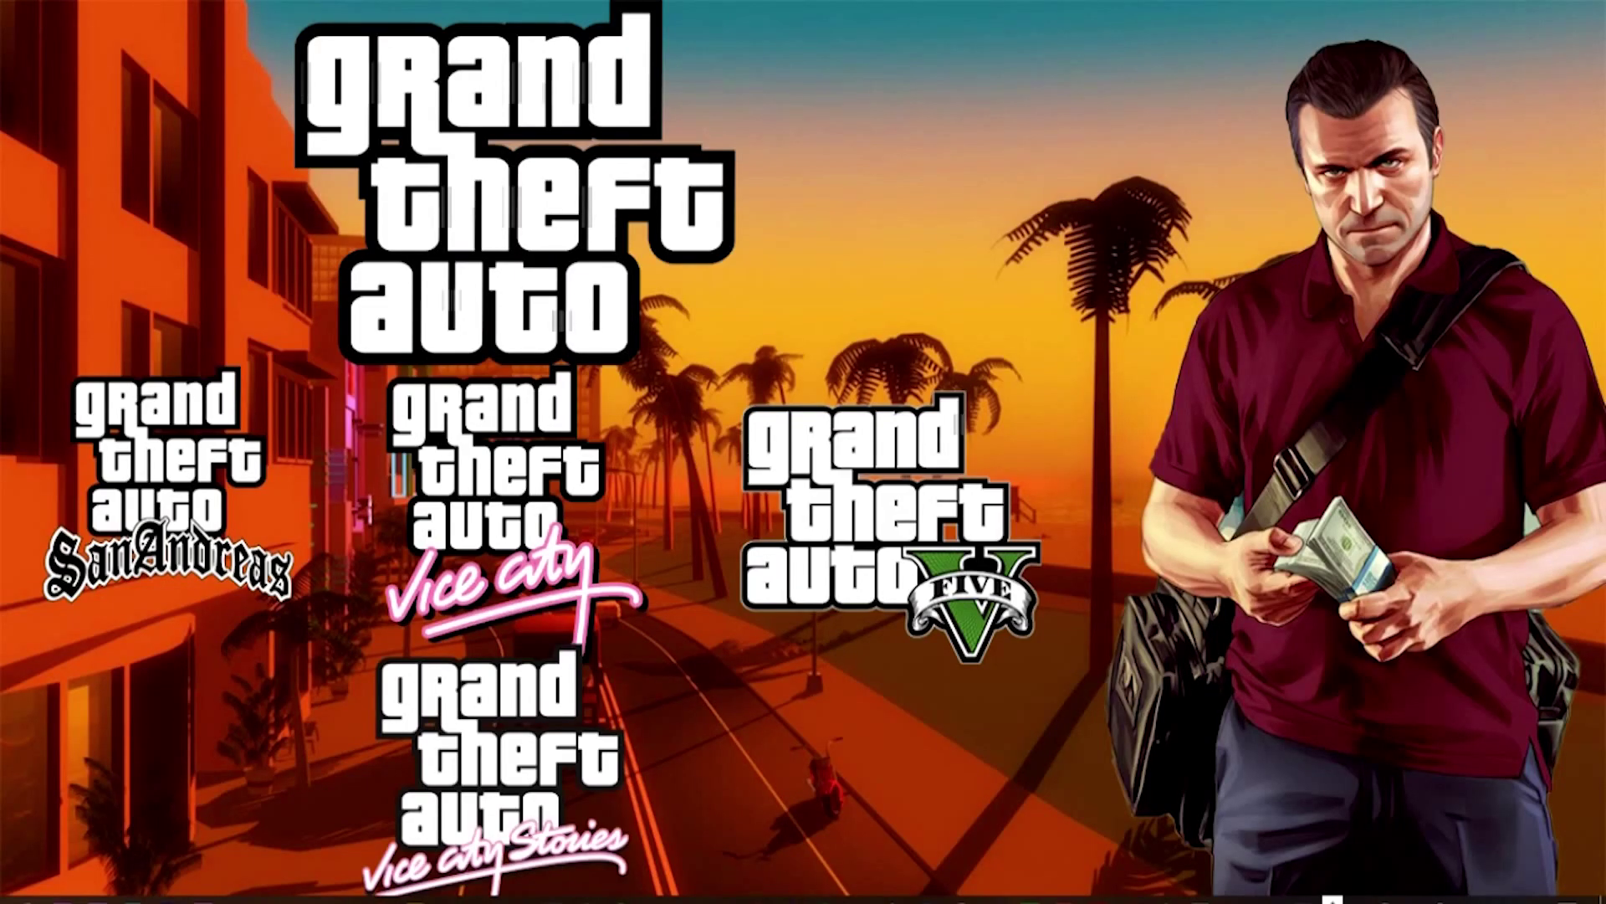
Step: Launch Microsoft Access by searching for ACCESS from the Windows Start menu
key("super")
key("super+s")
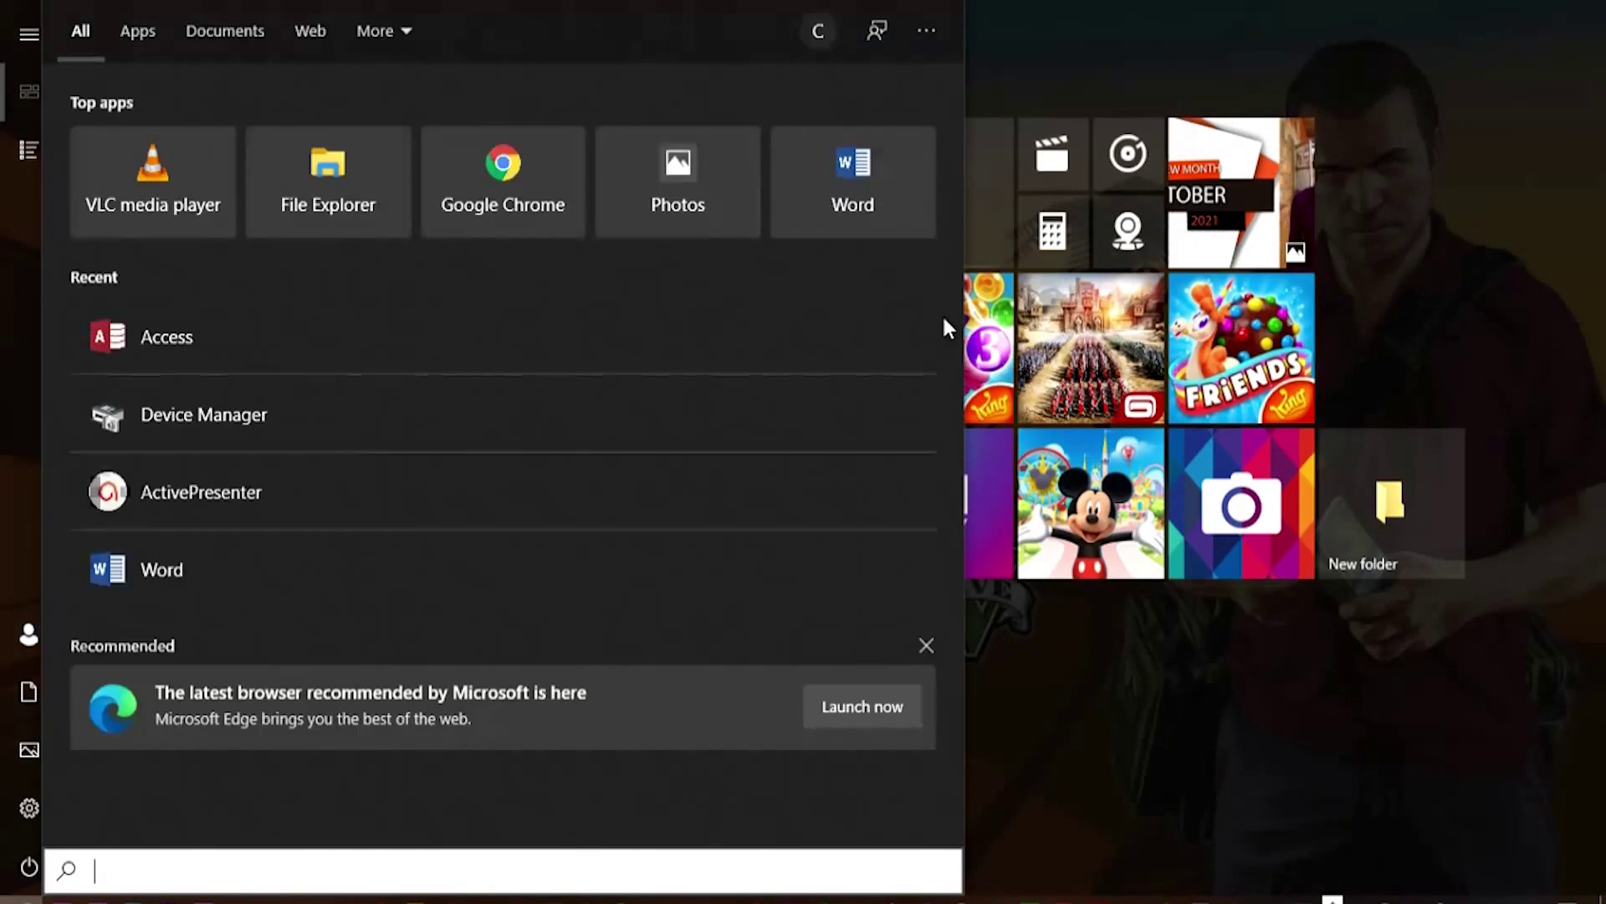
type("Mi")
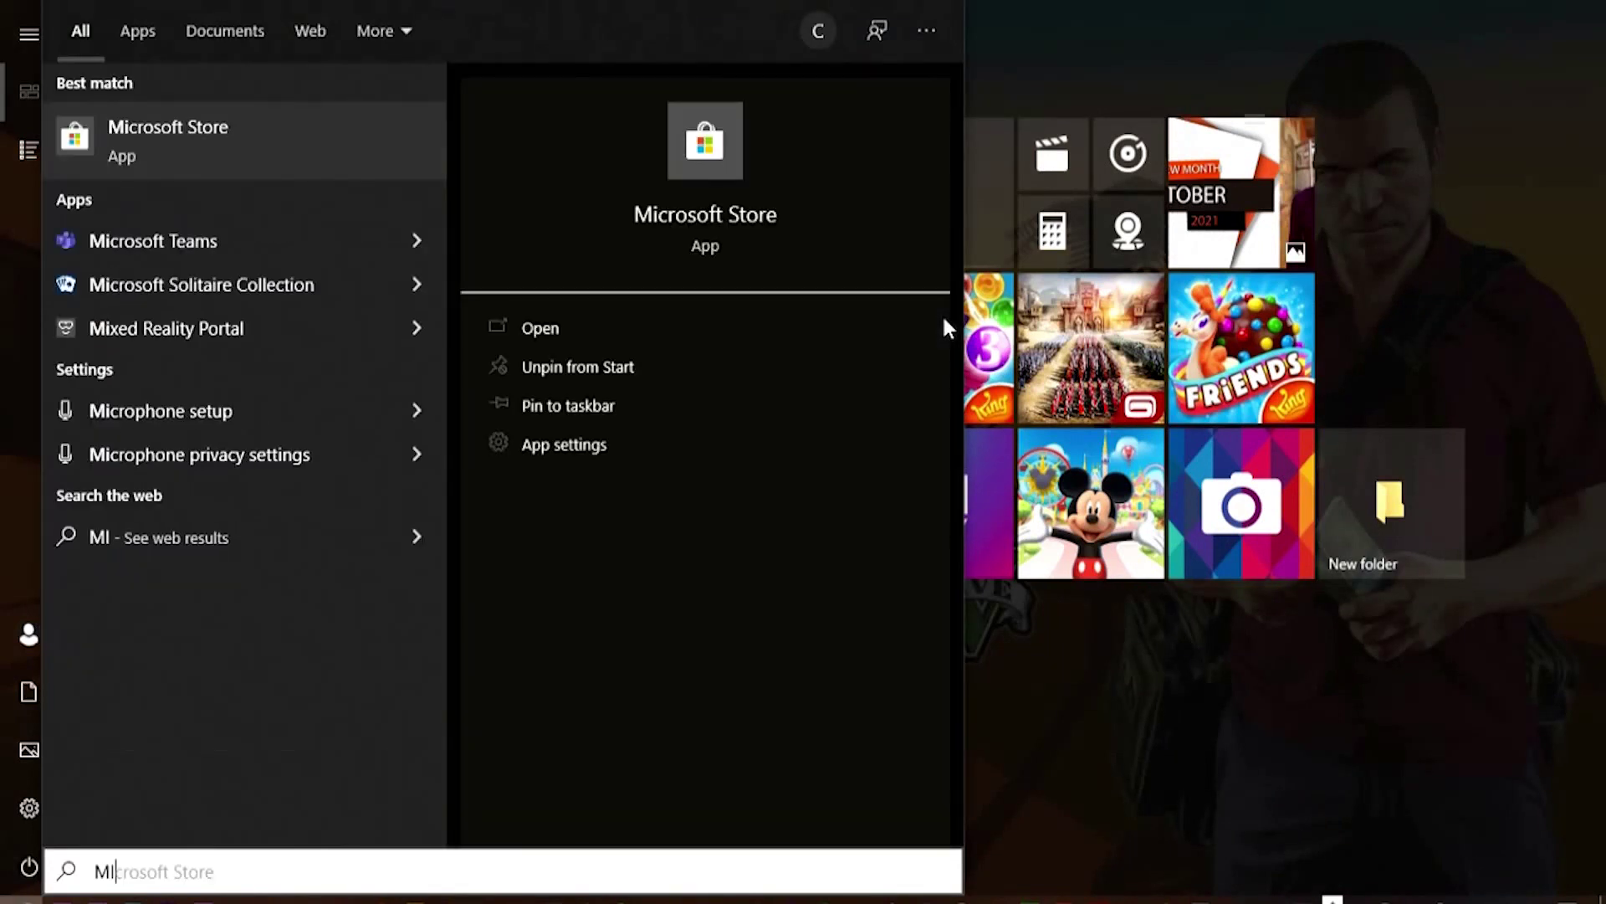
key("BackSpace")
key("BackSpace")
type("ACCESS")
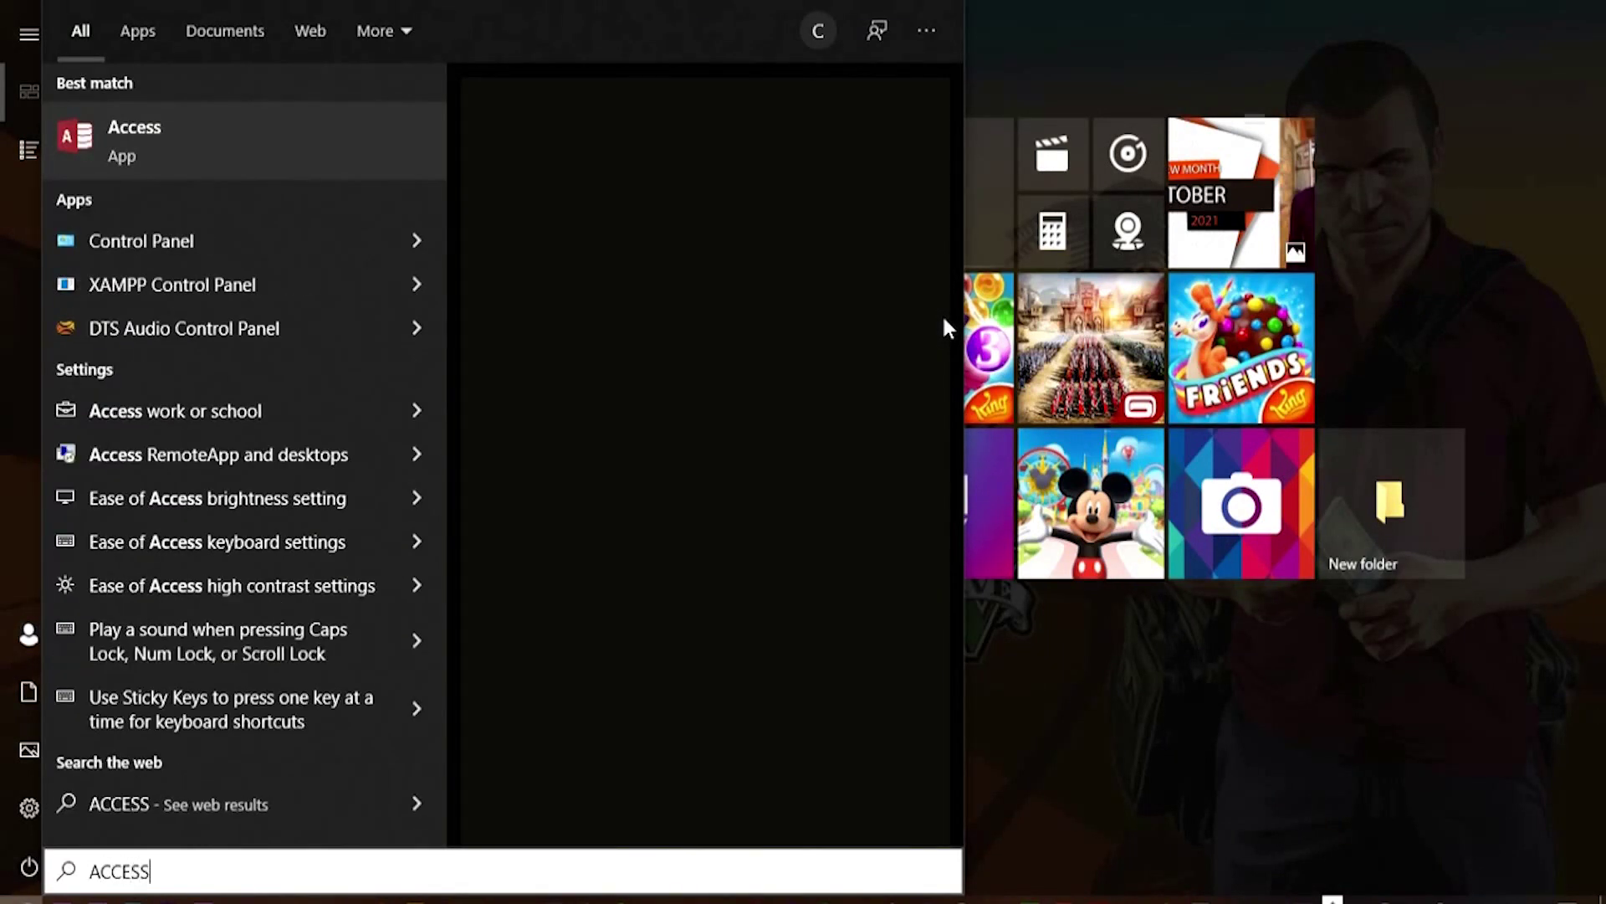
key("Return")
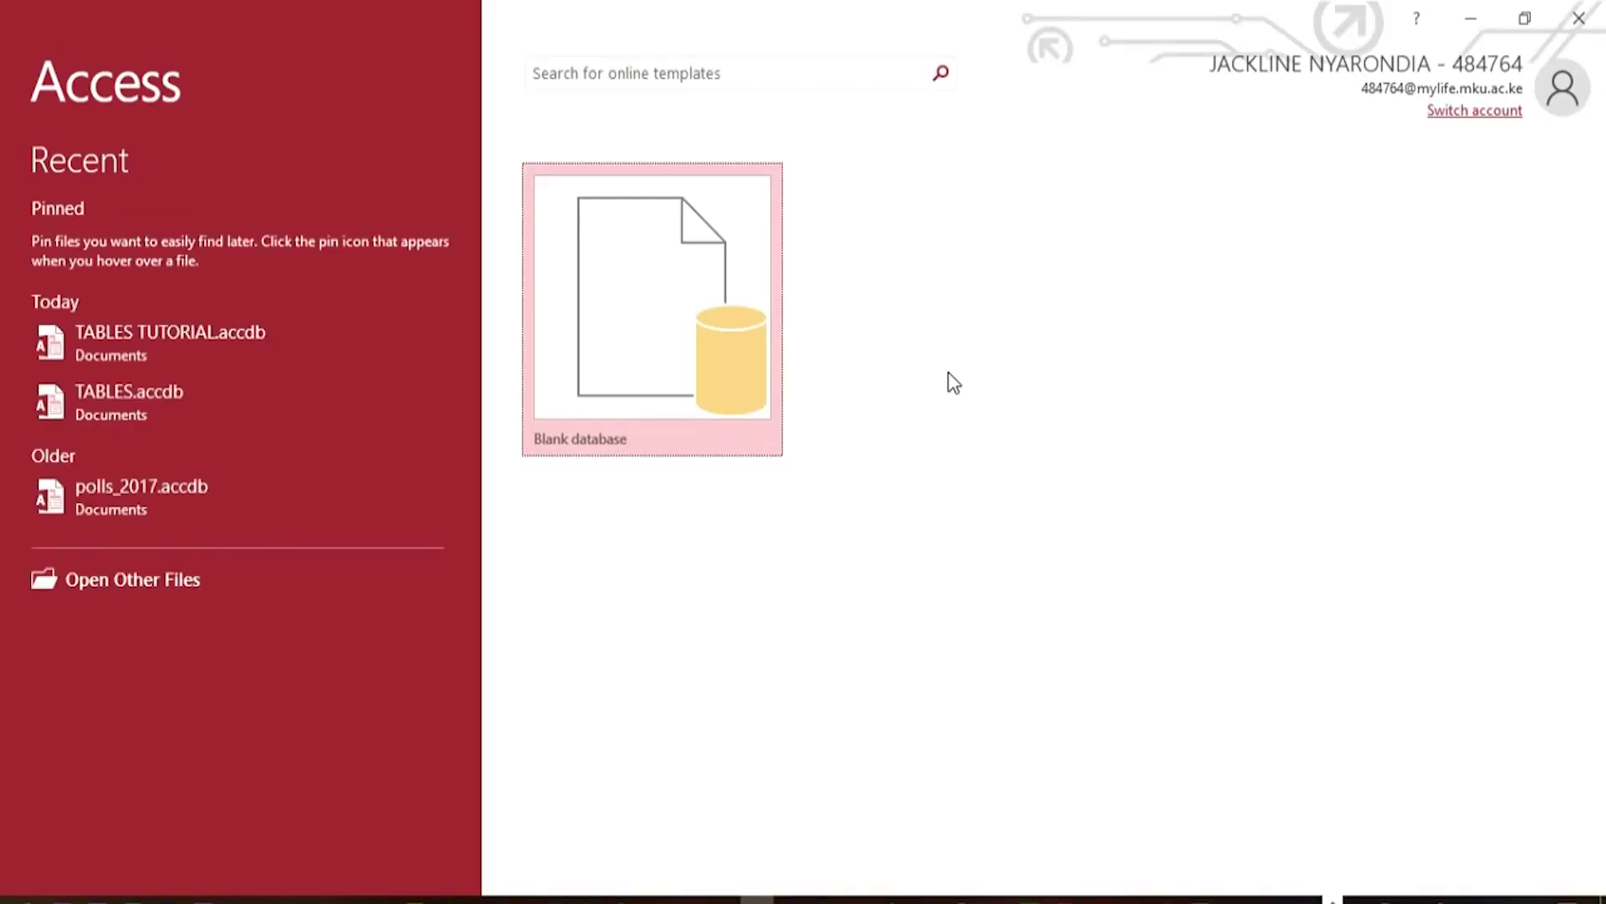
Step: Create a blank database named TABLES TUTORIAL, replacing the existing file of that name
left_click(659, 361)
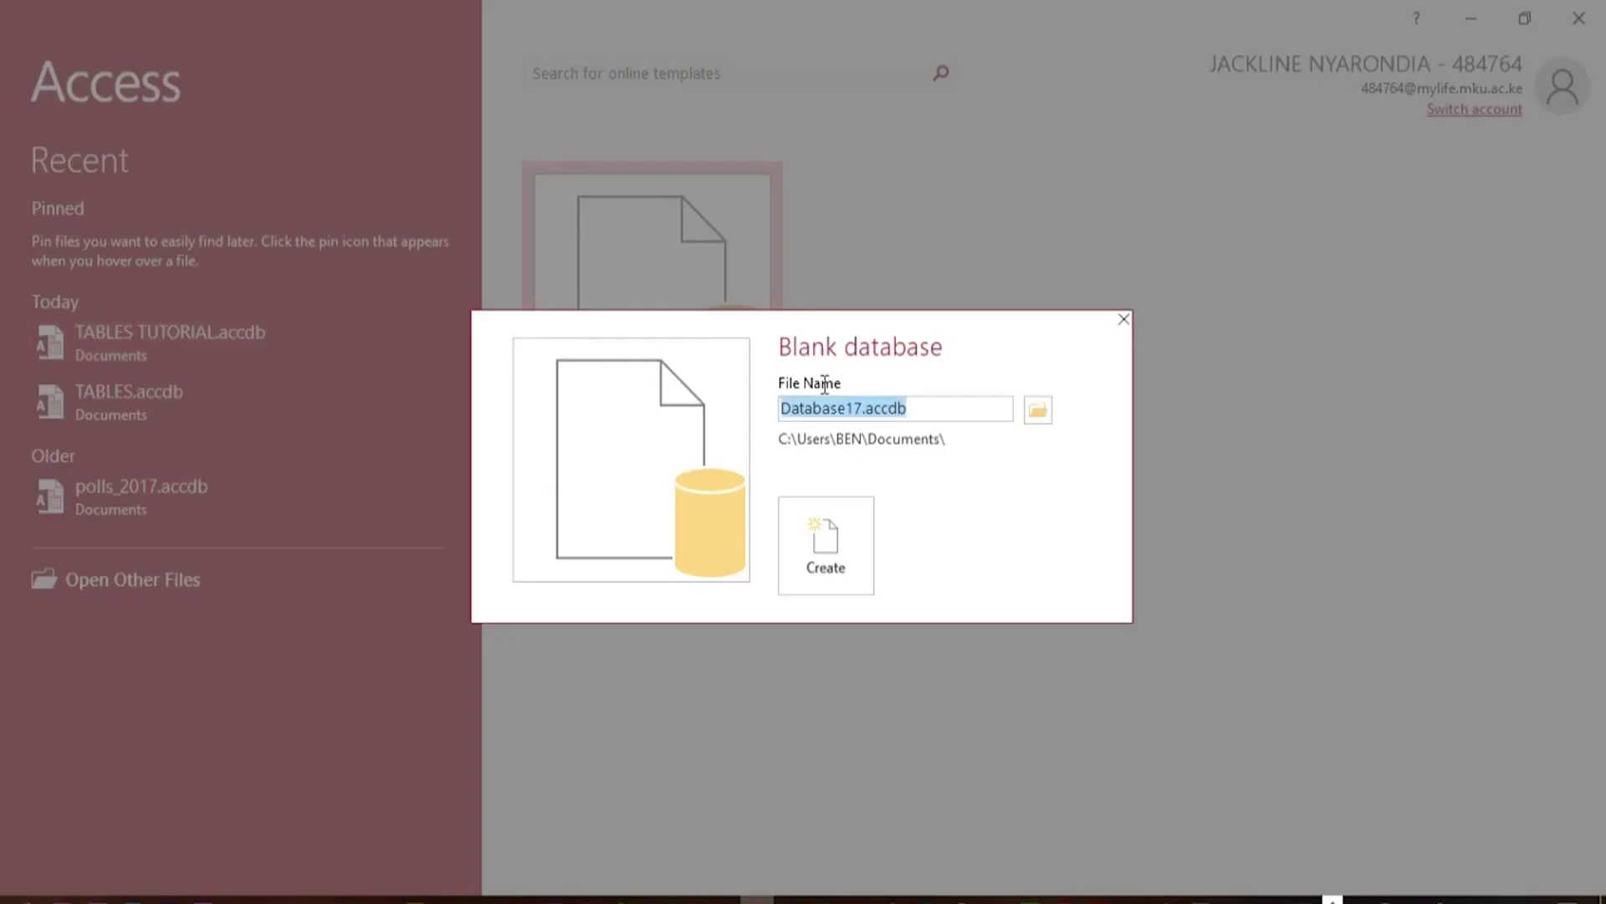
key("BackSpace")
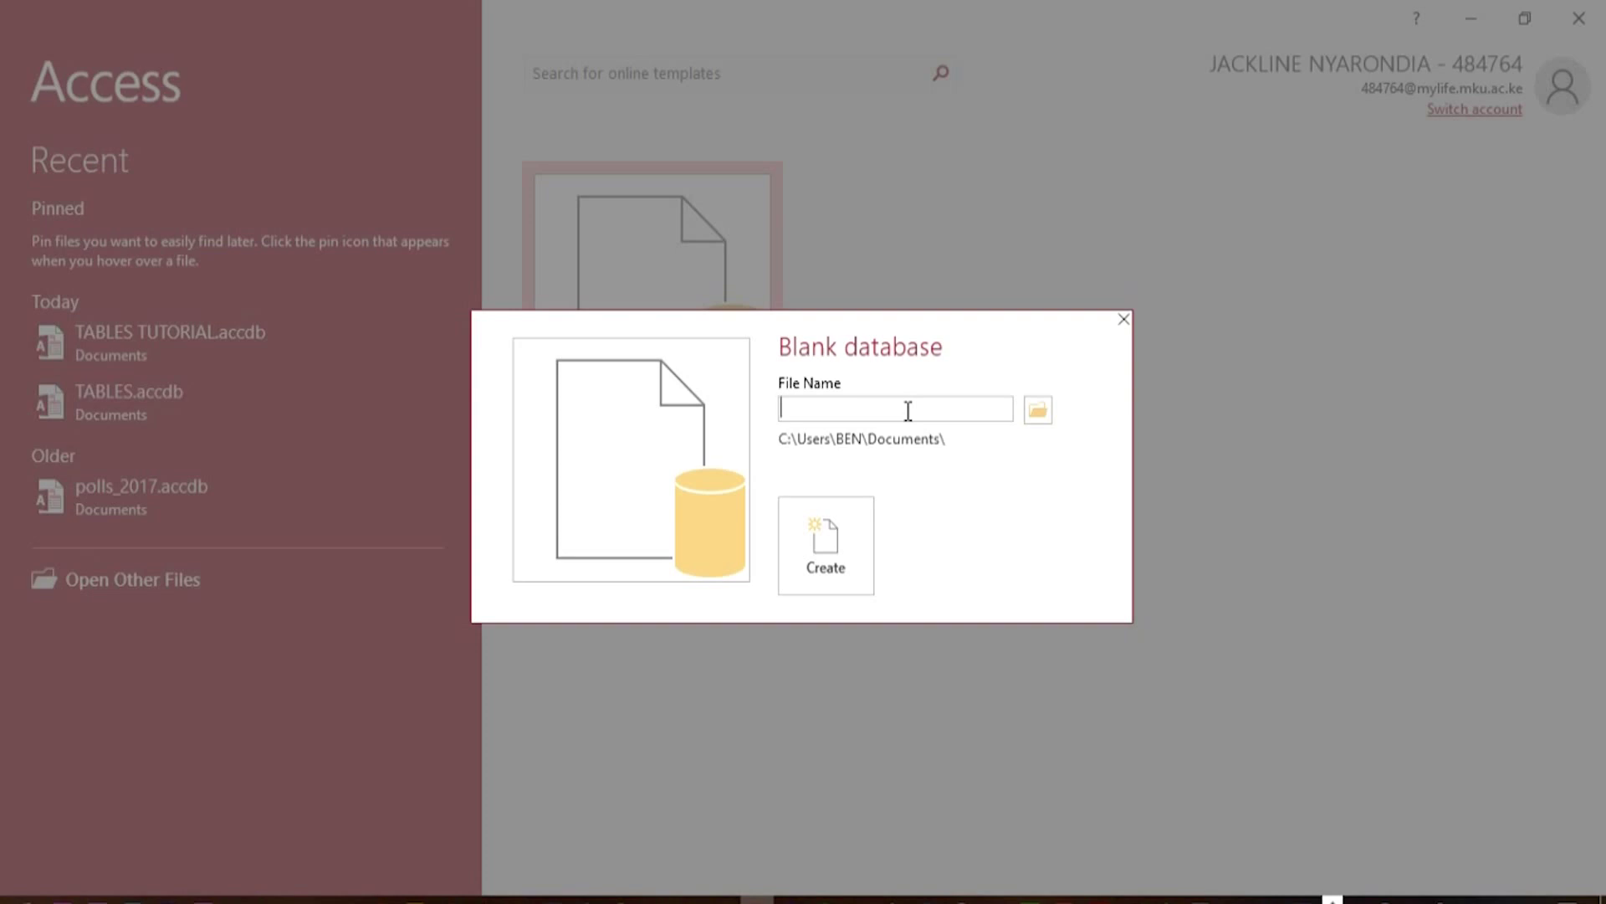
type("TABLES TUTORIAL")
left_click(825, 532)
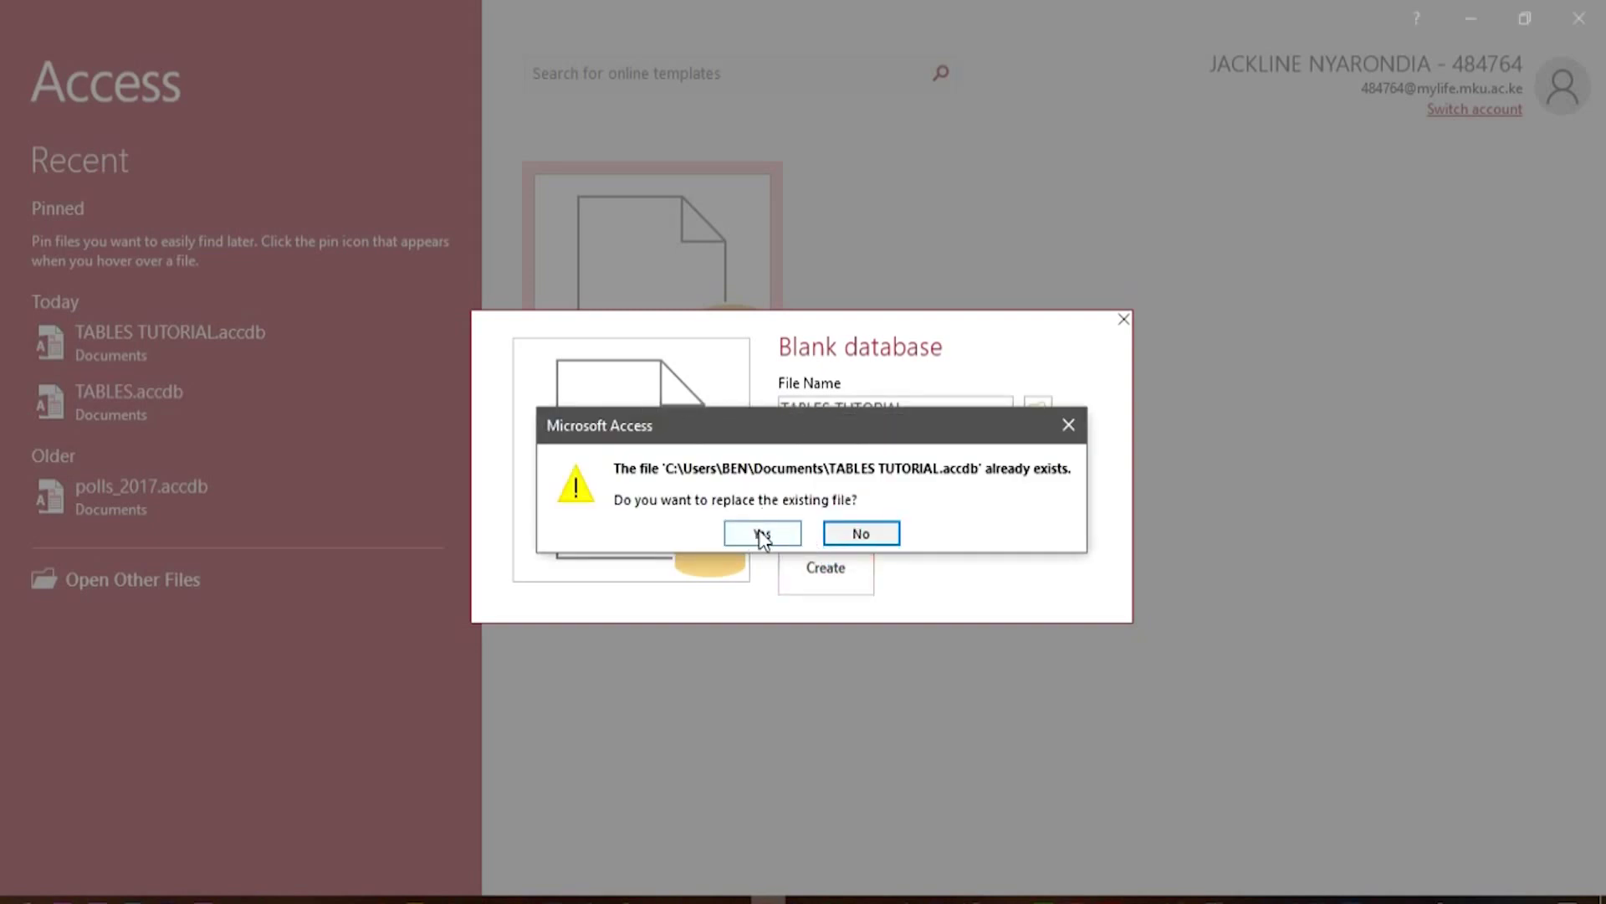
left_click_drag(804, 436, 845, 394)
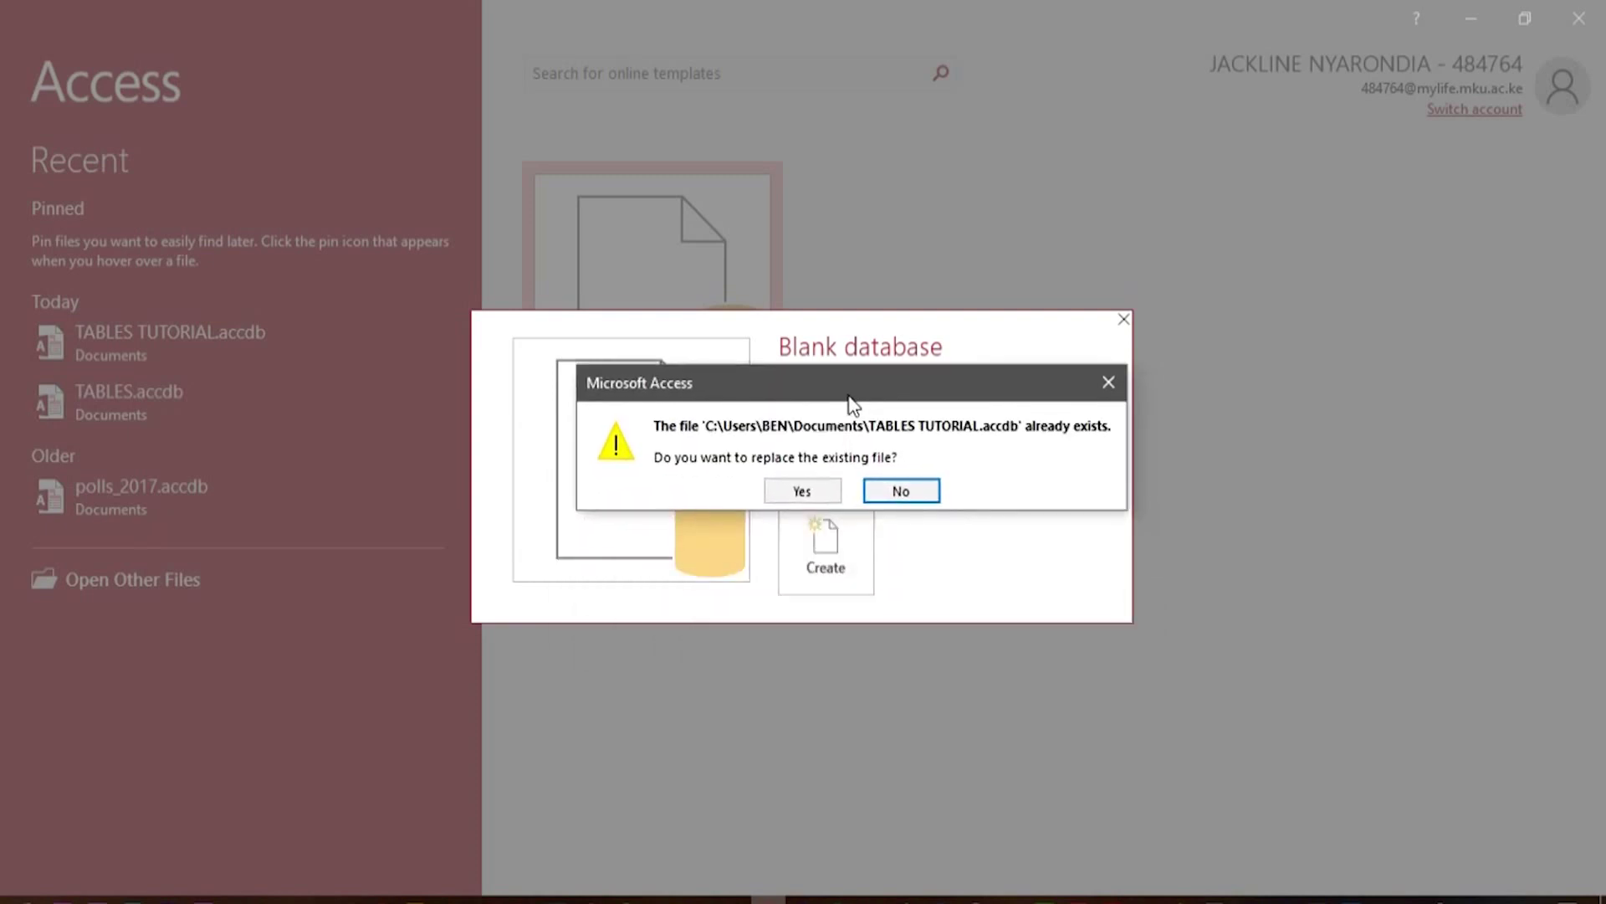
left_click(817, 502)
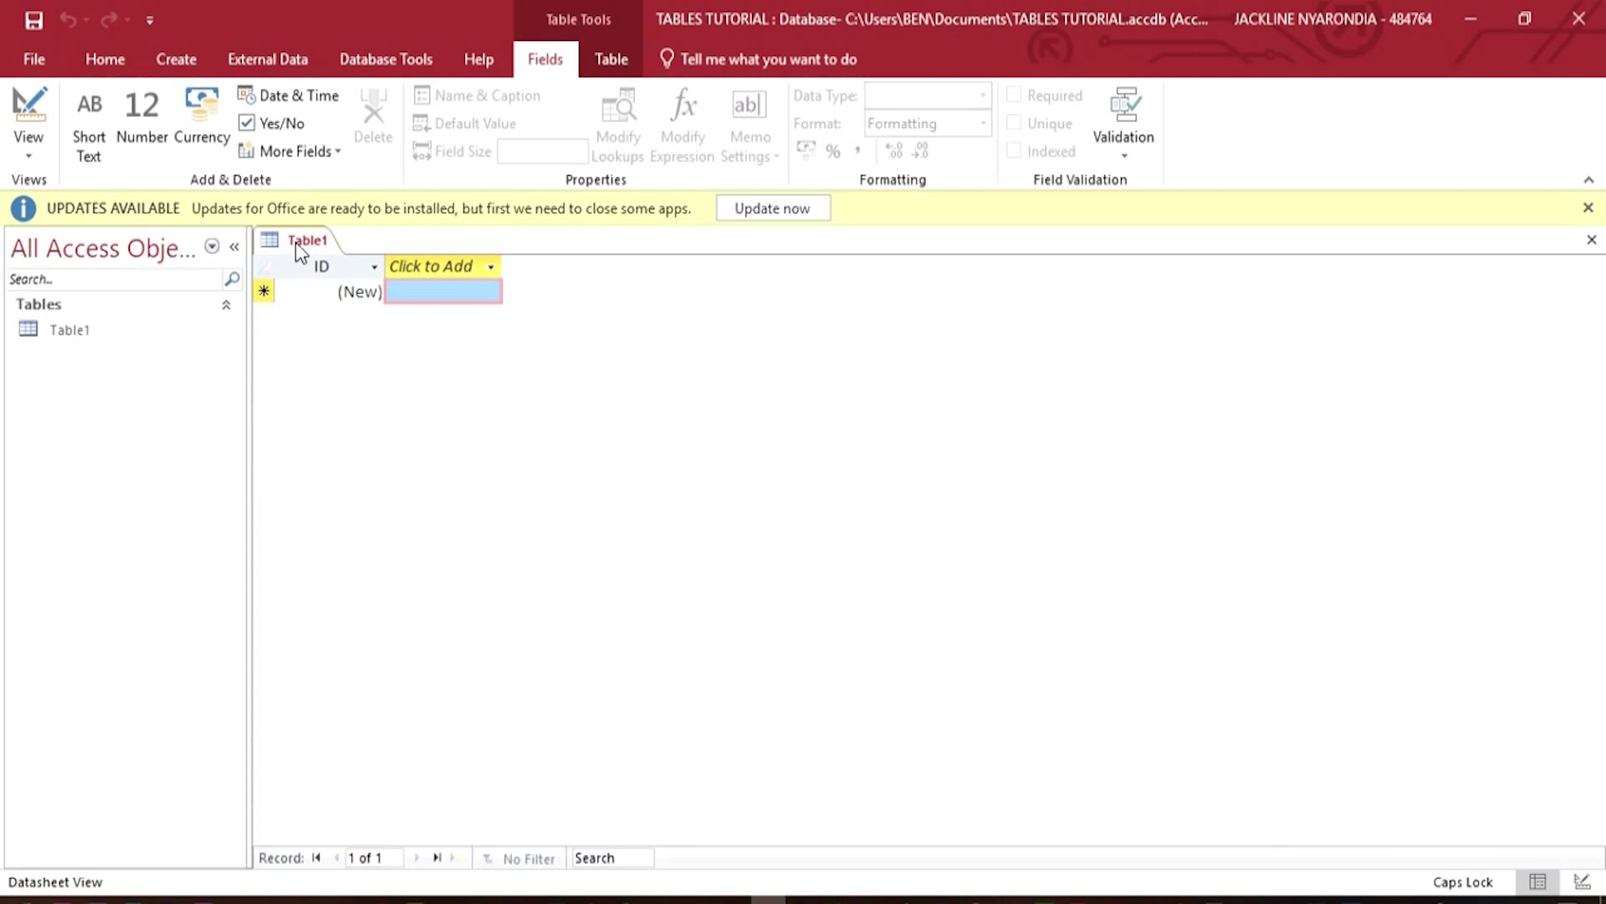
Step: Switch Table1 to Design View from the View dropdown
left_click(32, 151)
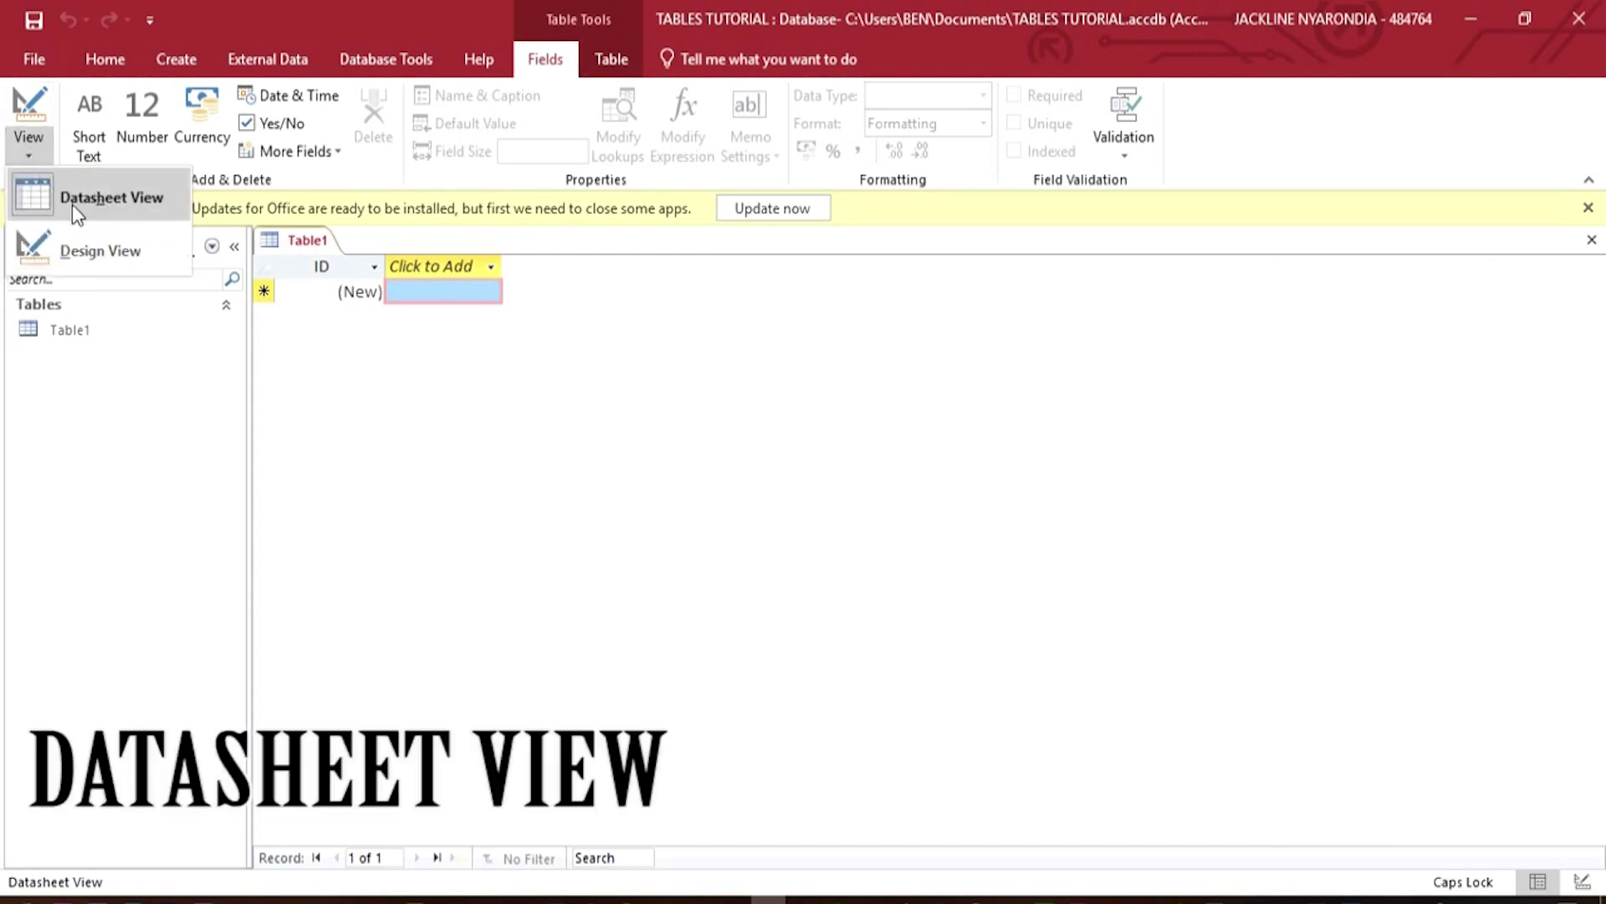
left_click(484, 248)
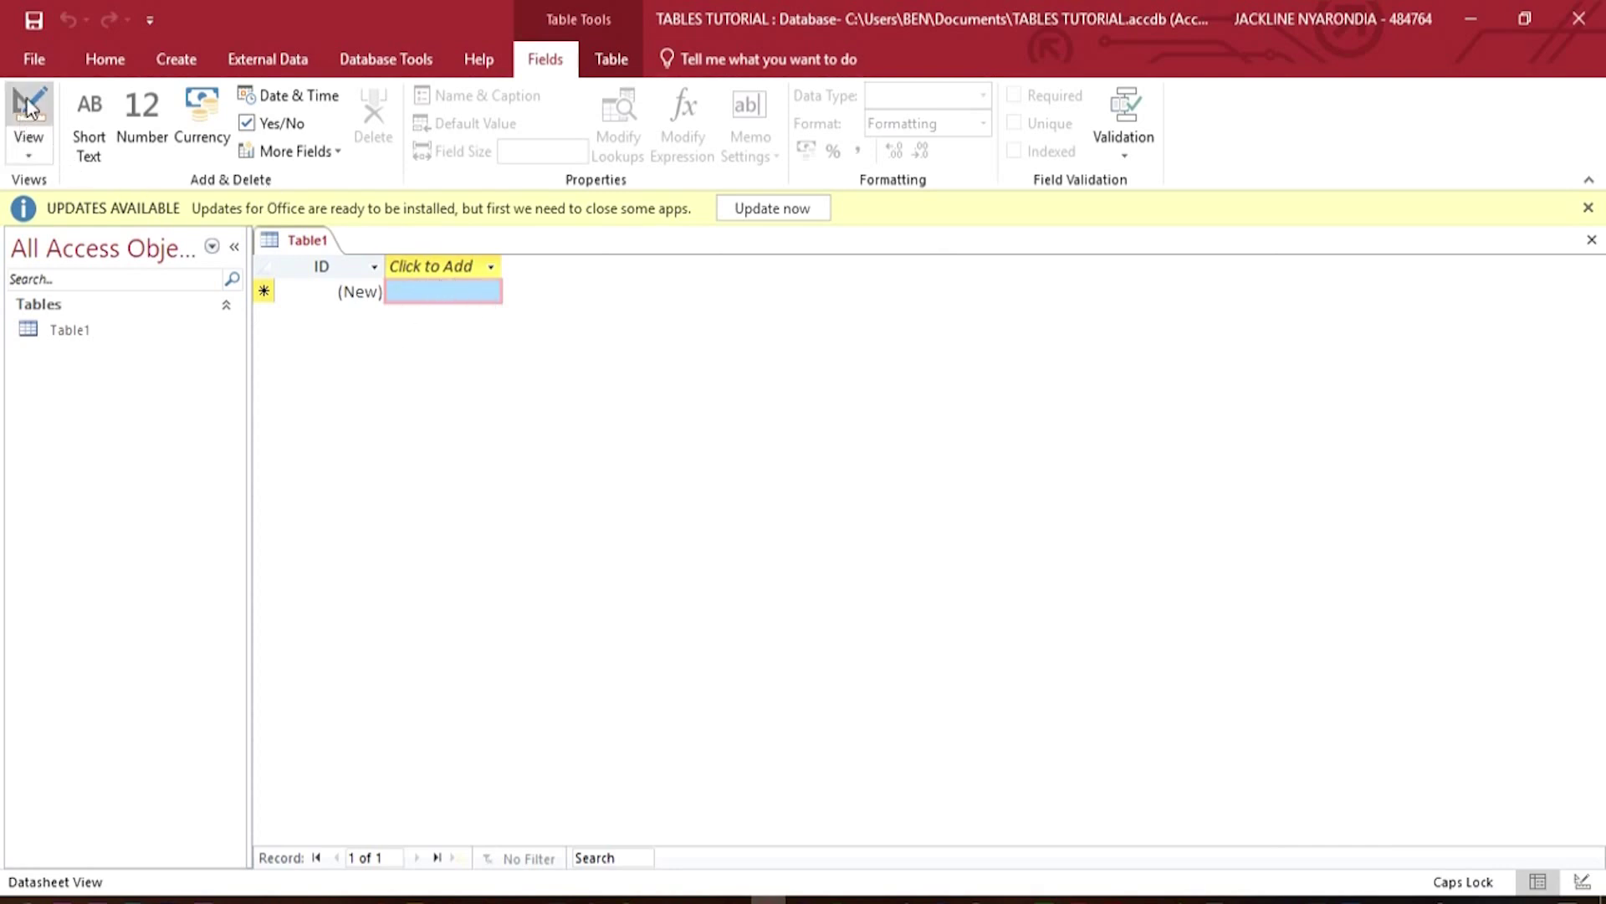
left_click(29, 156)
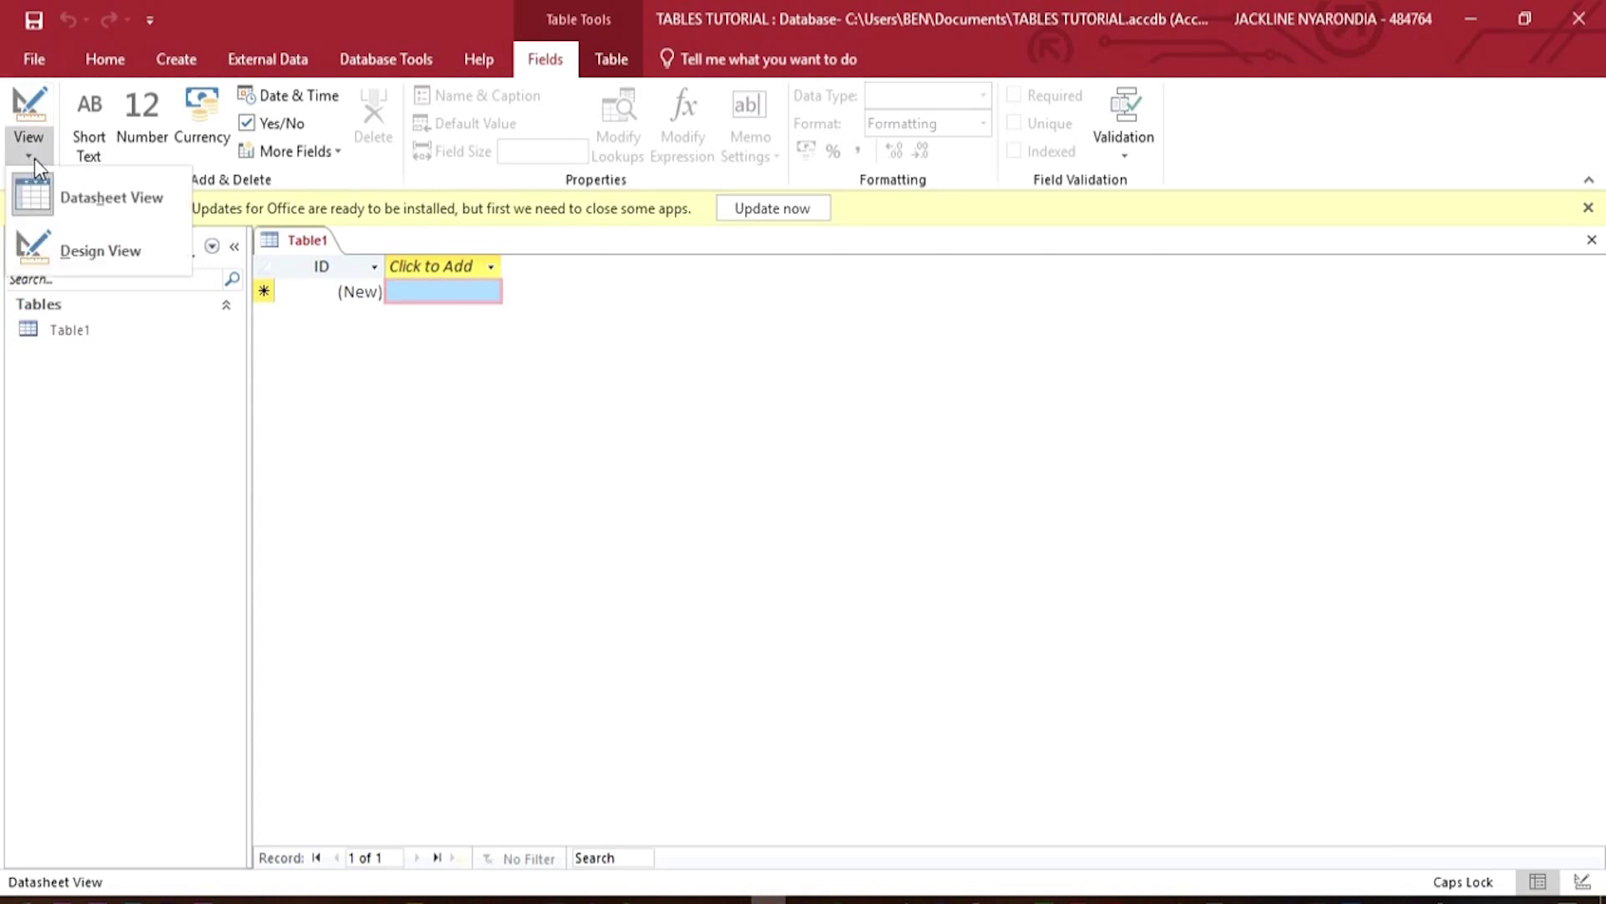
left_click(93, 255)
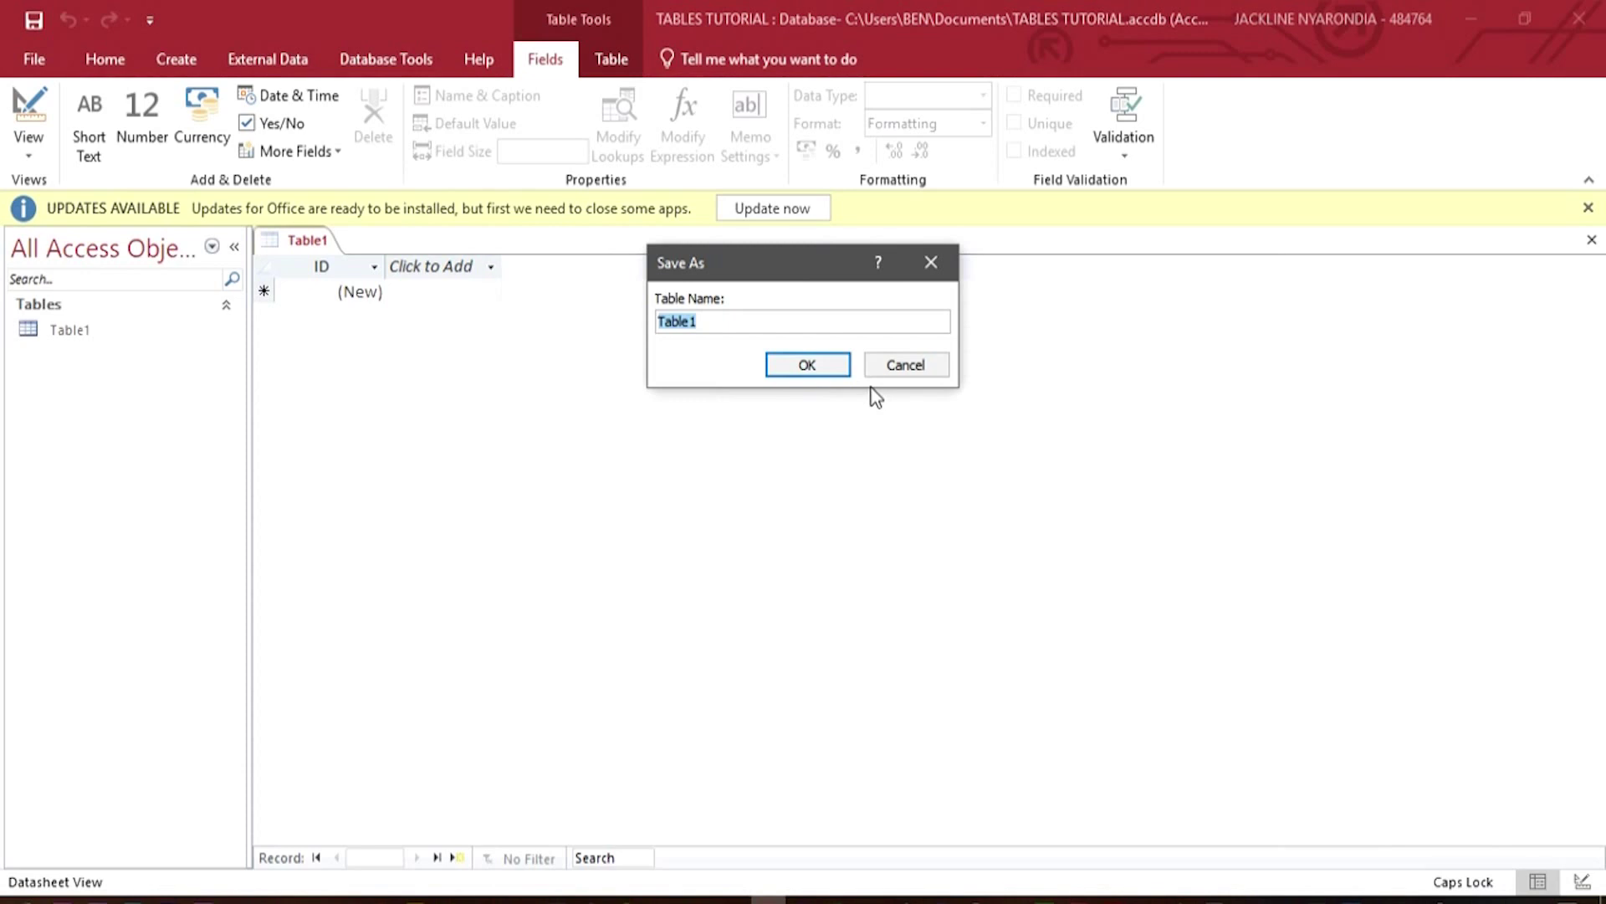
Step: Save the new table under the name TABLES
key("BackSpace")
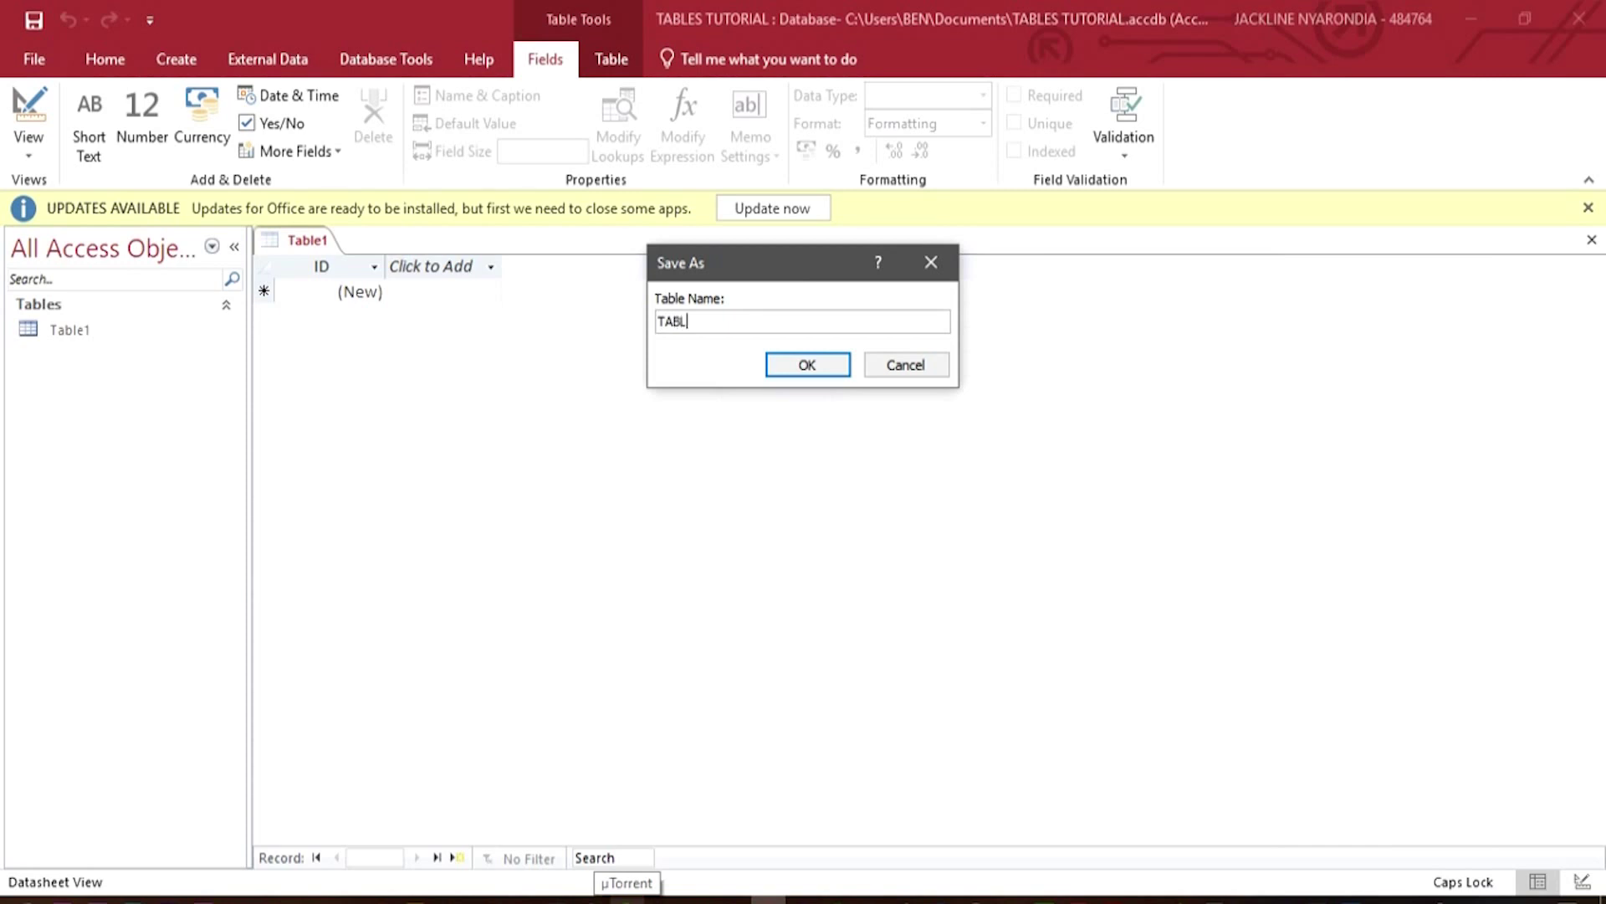
type("TABLES")
key("Return")
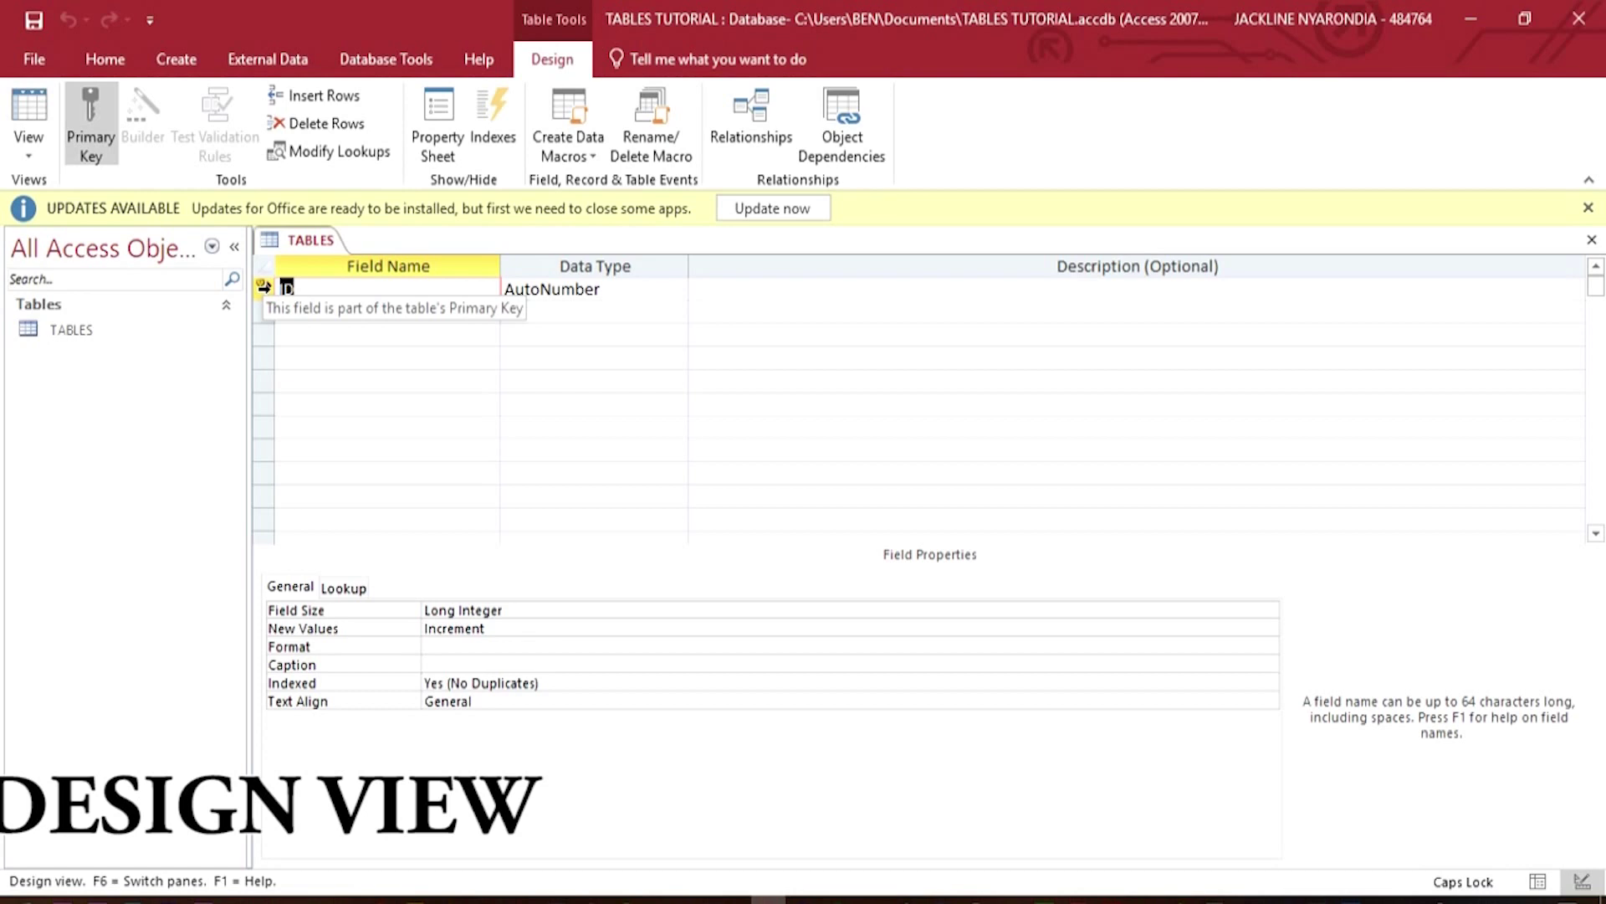
Step: Rename the ID field to NAME OF STUDENT and give it the Short Text data type
left_click(676, 288)
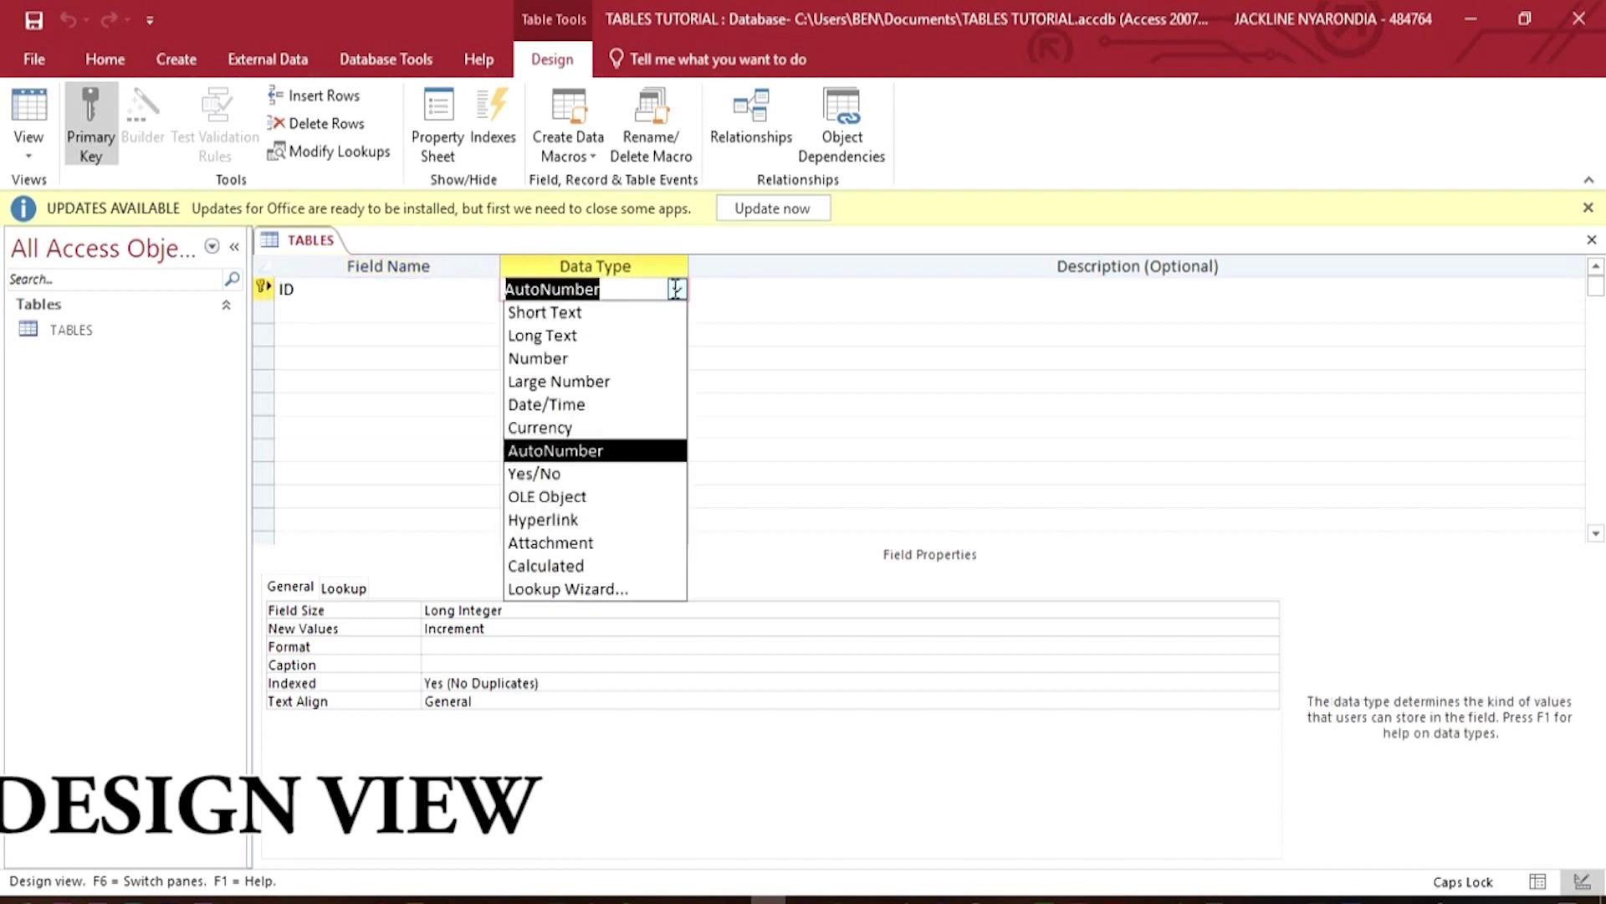
left_click(283, 287)
left_click(312, 282)
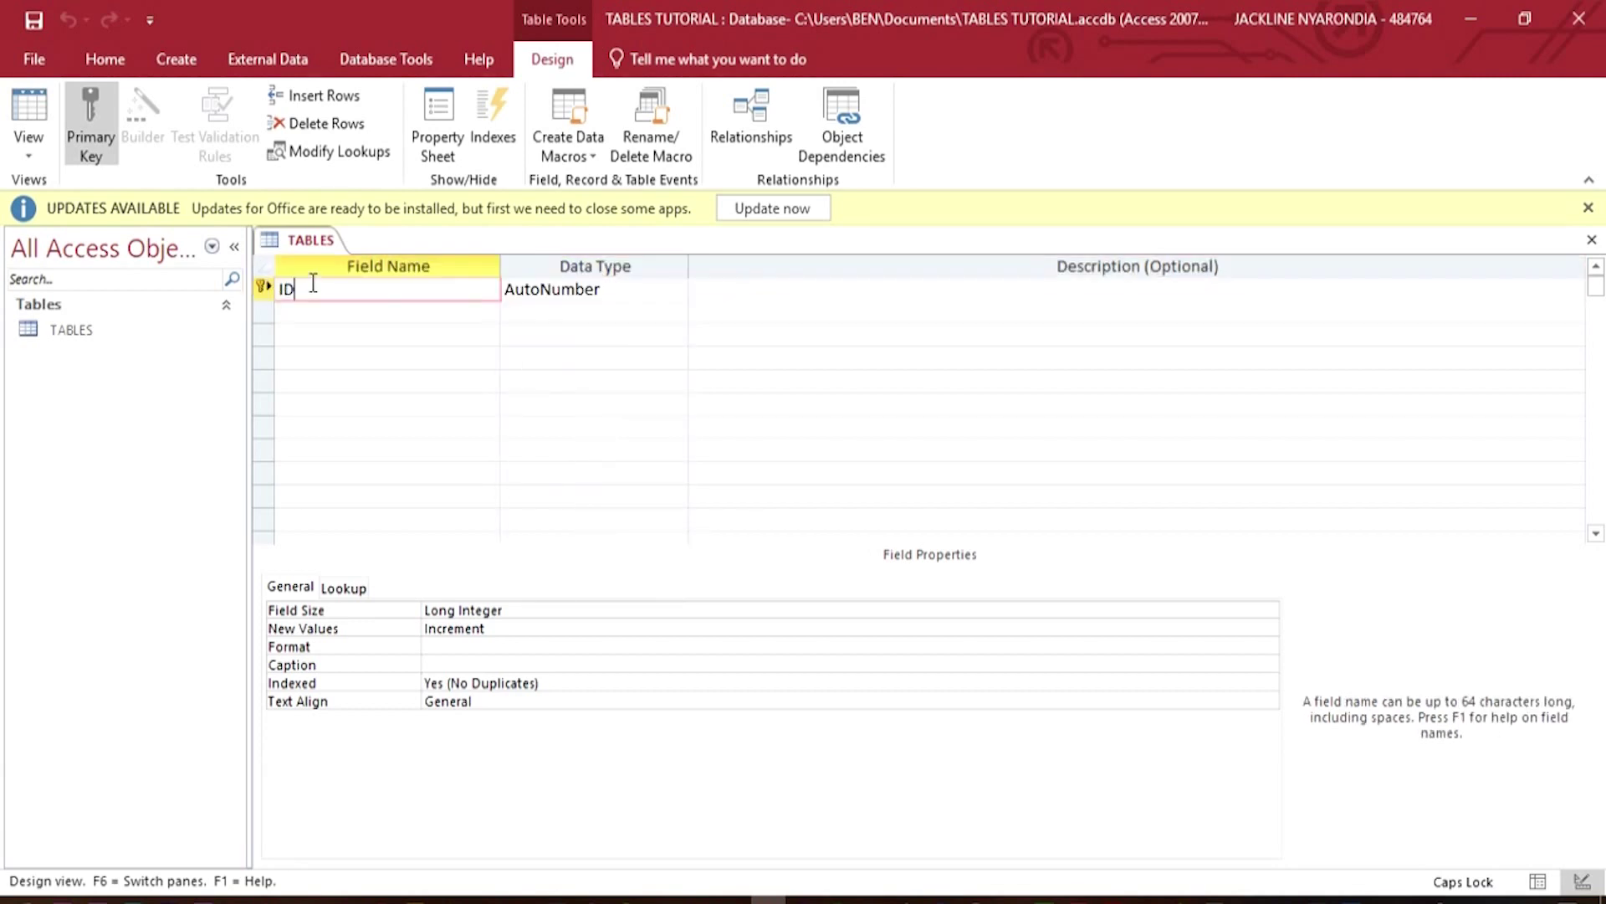
key("BackSpace")
key("BackSpace")
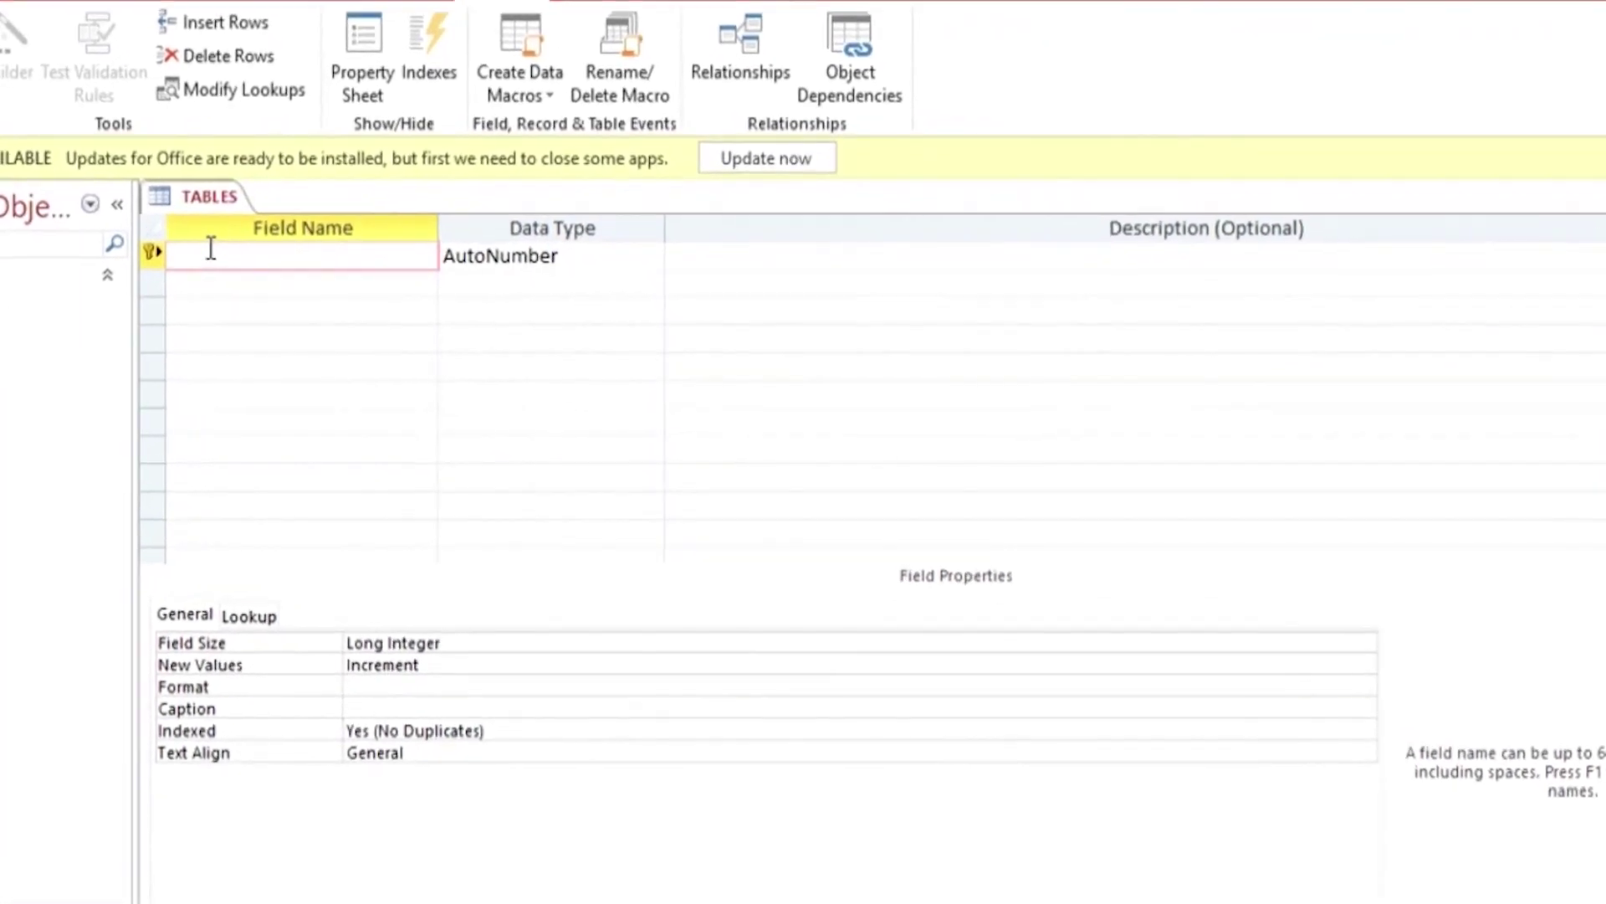
type("NAM")
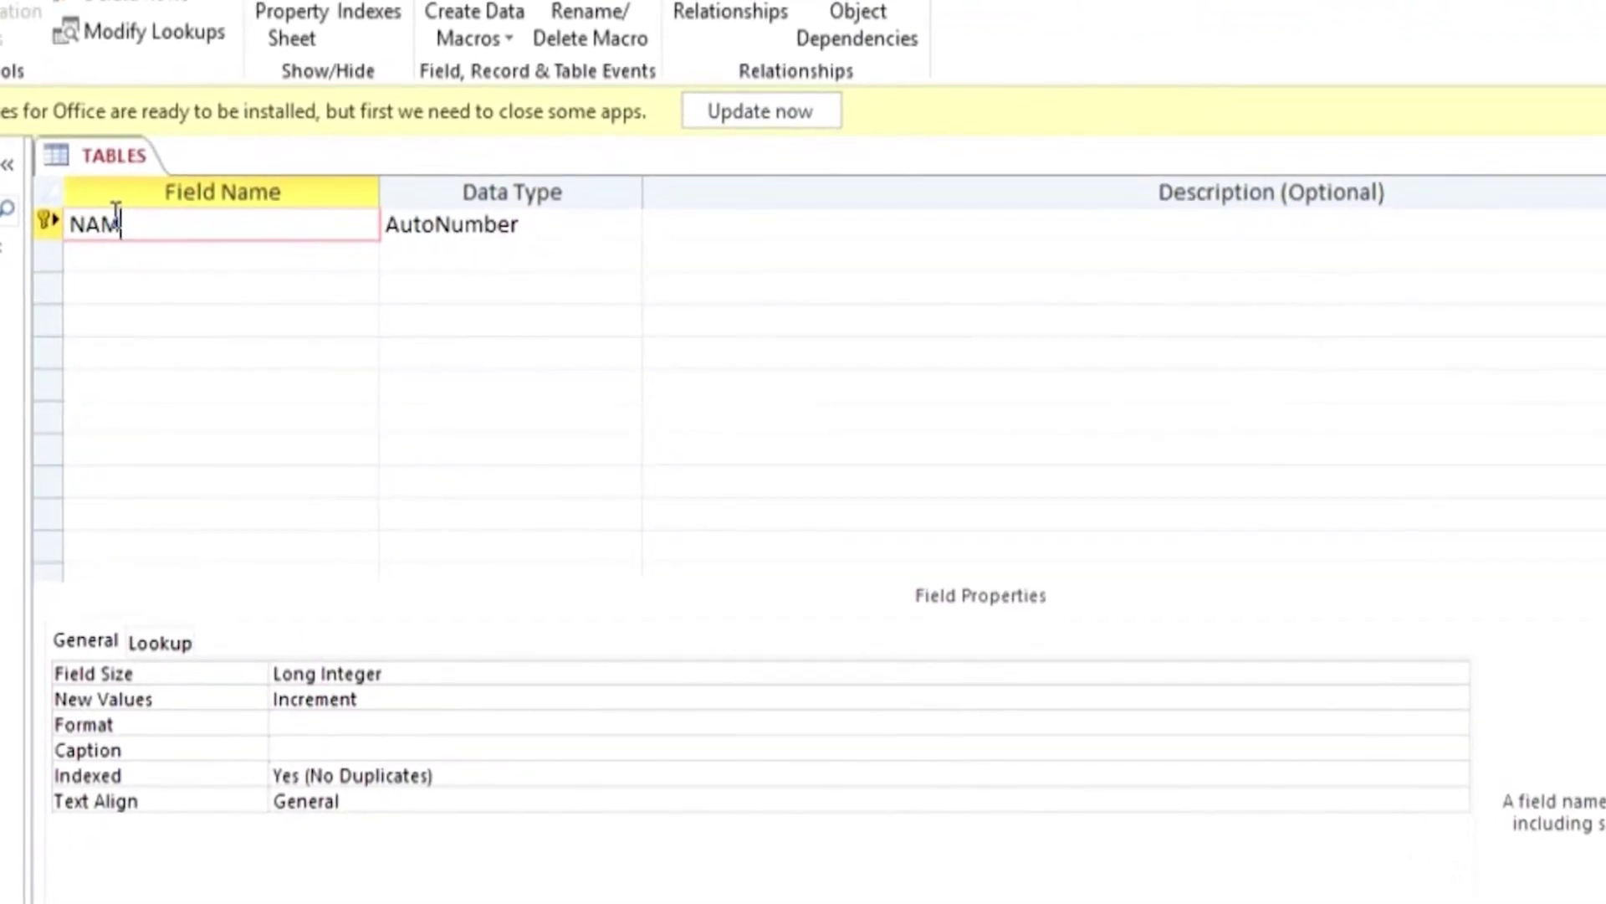
key("BackSpace")
key("BackSpace")
key("BackSpace")
type("NAME OF ")
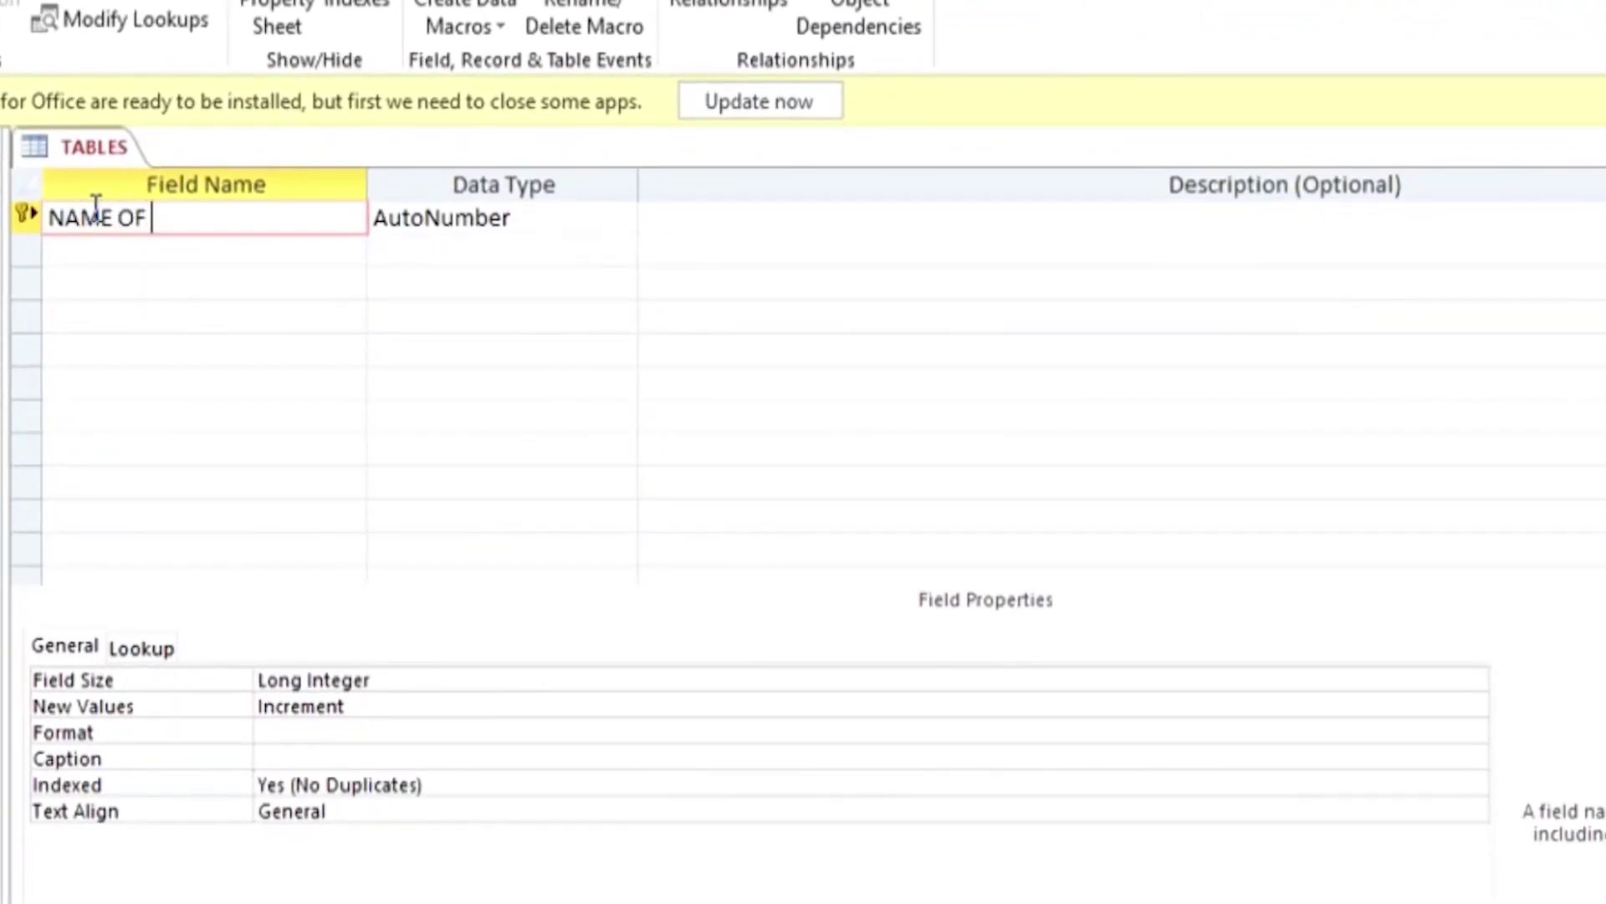
type("STUDENT")
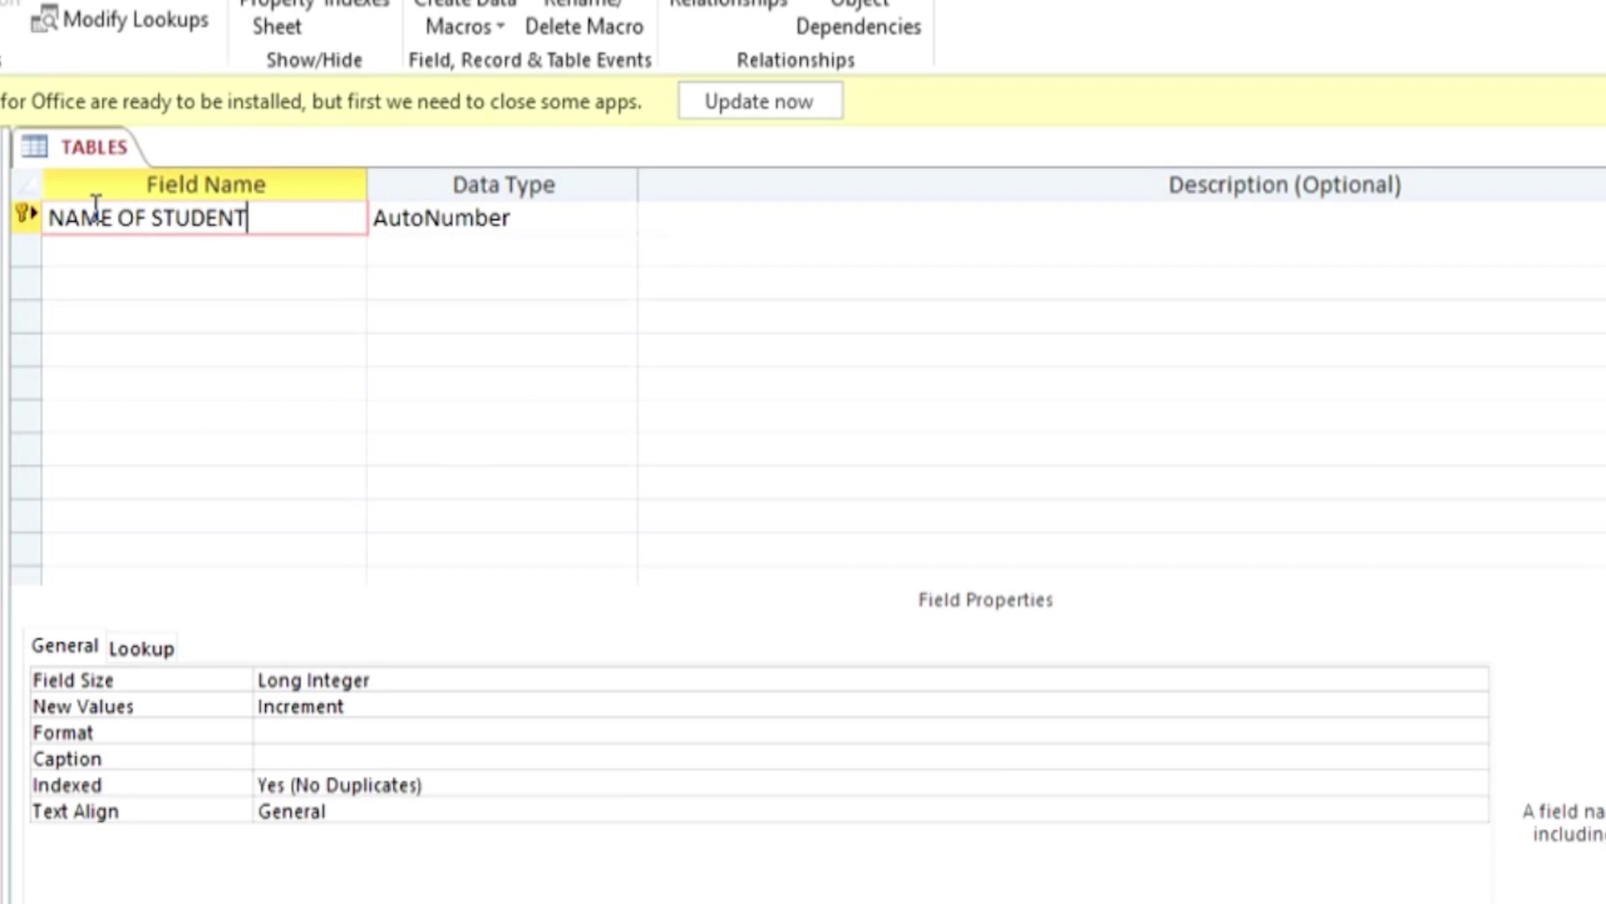
left_click(458, 221)
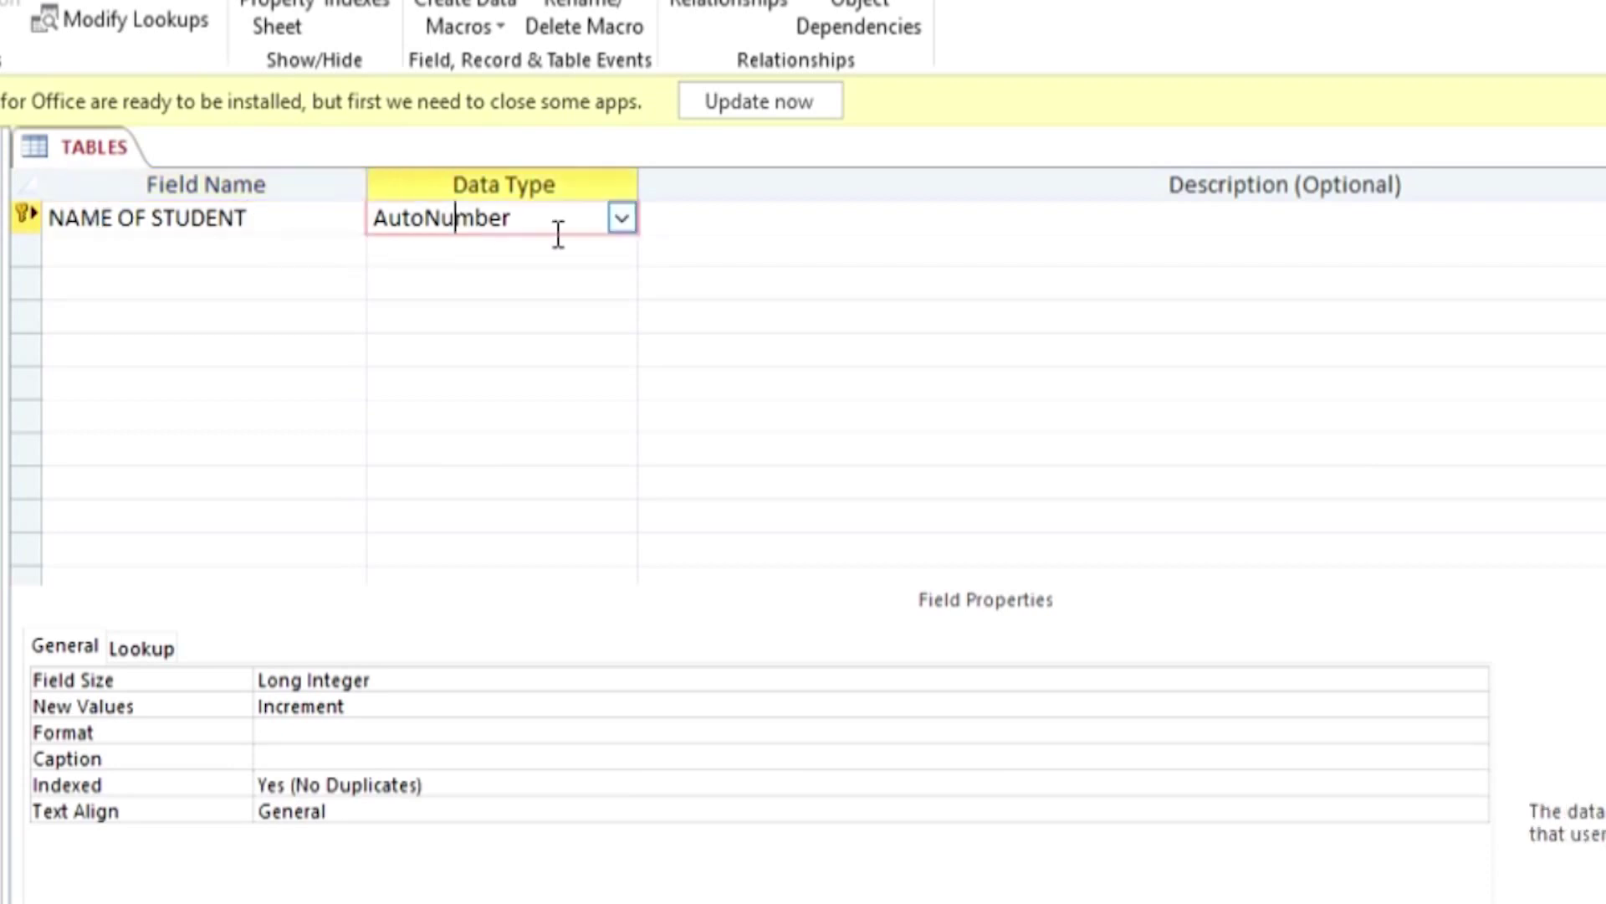
left_click(620, 221)
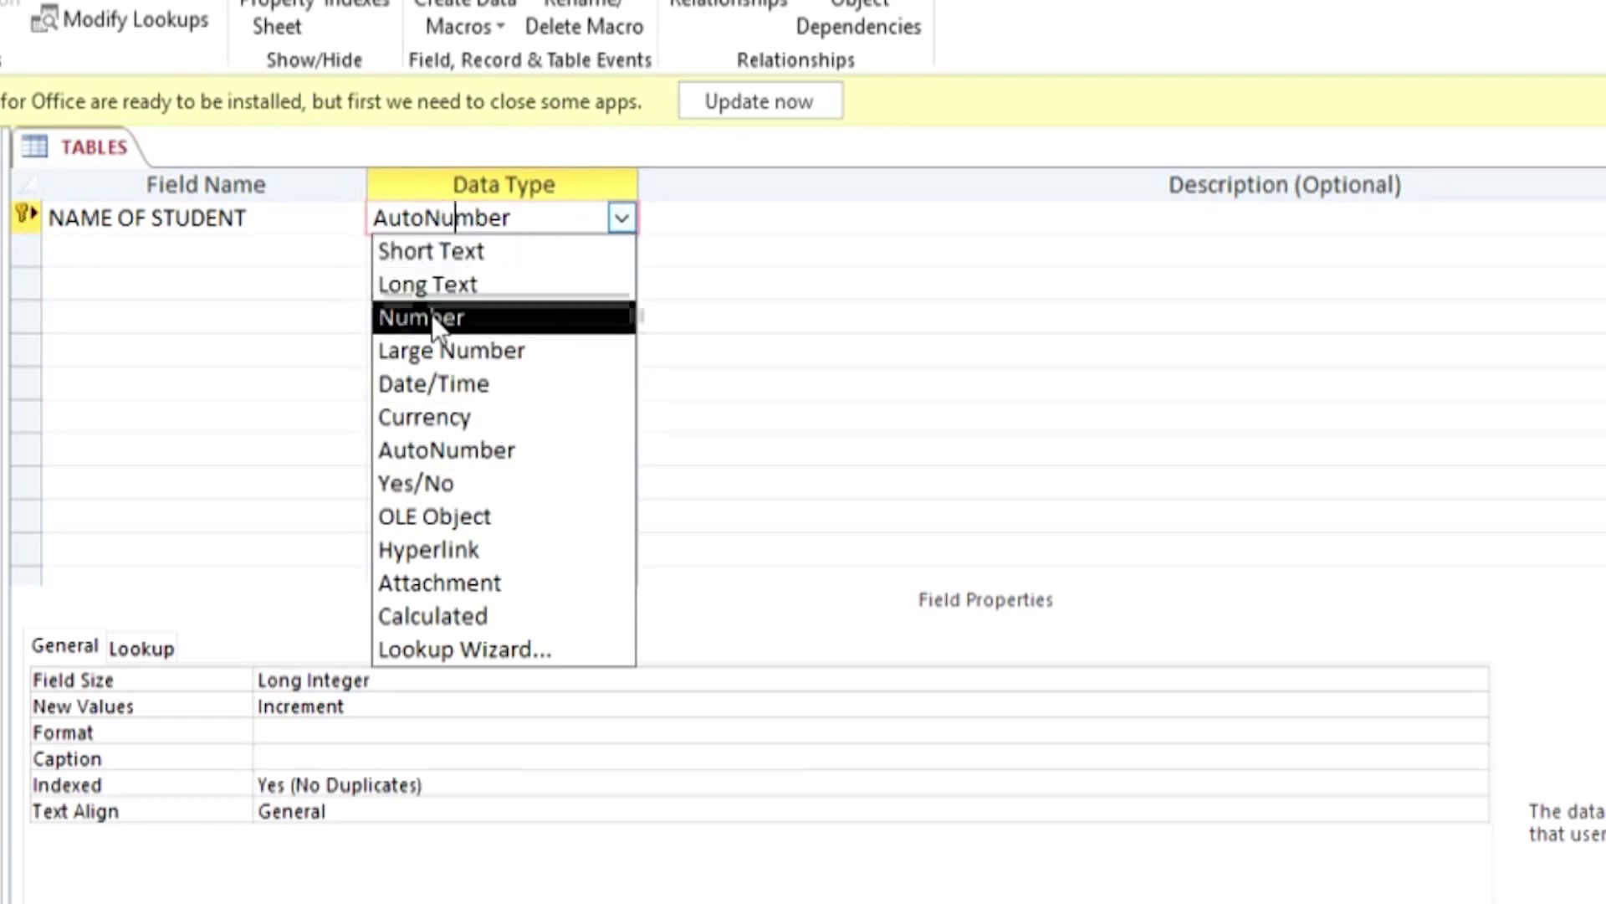
left_click(496, 261)
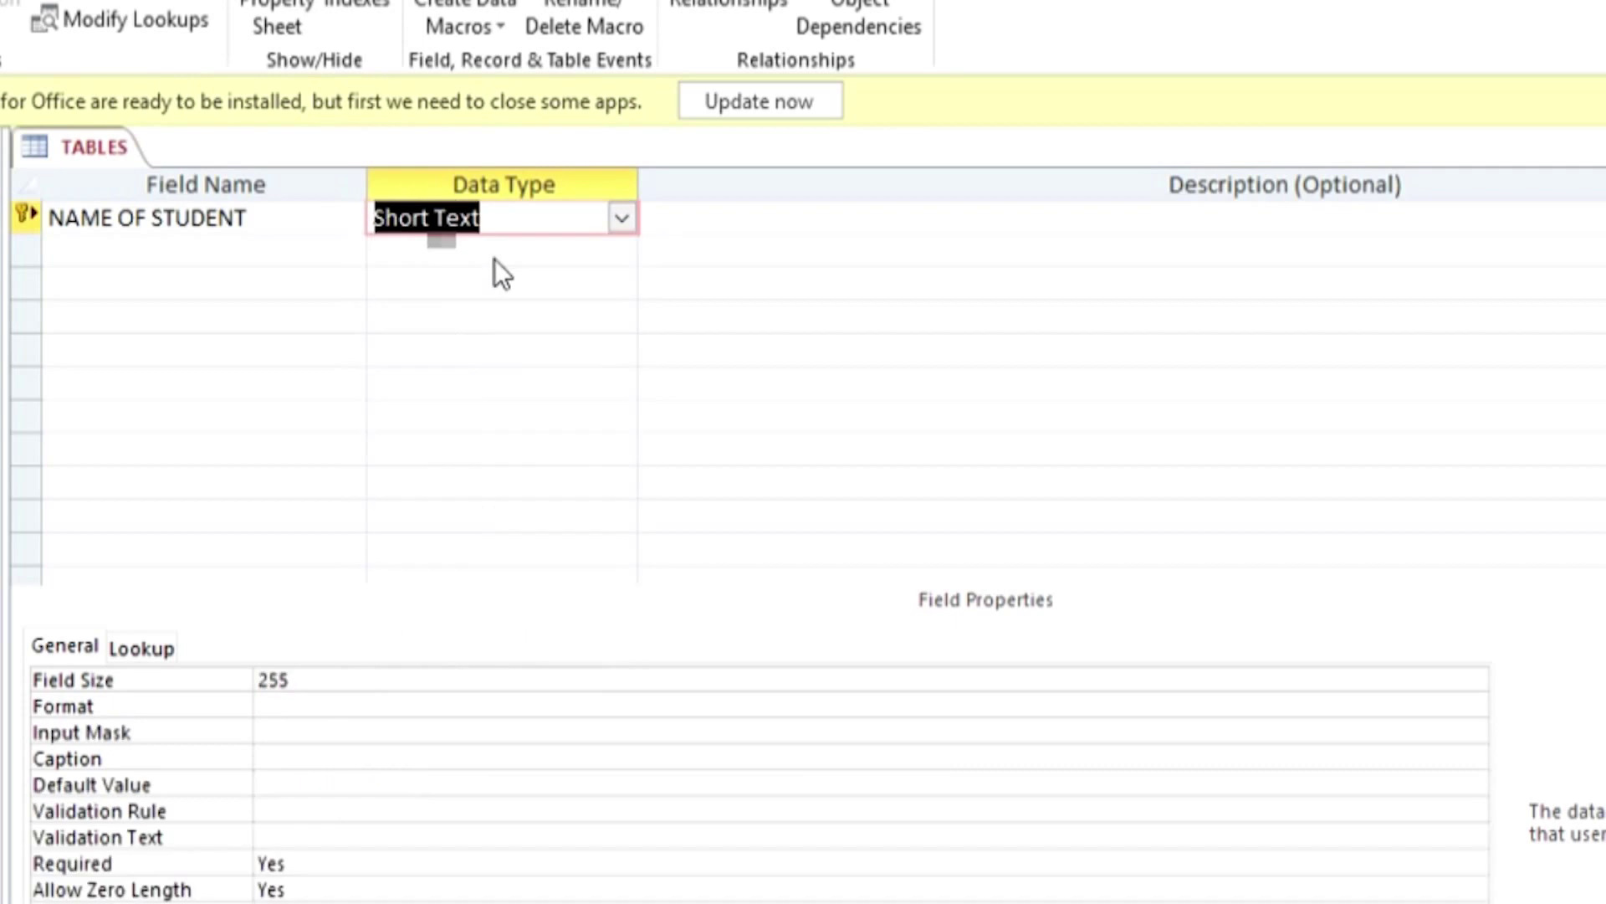
left_click(248, 250)
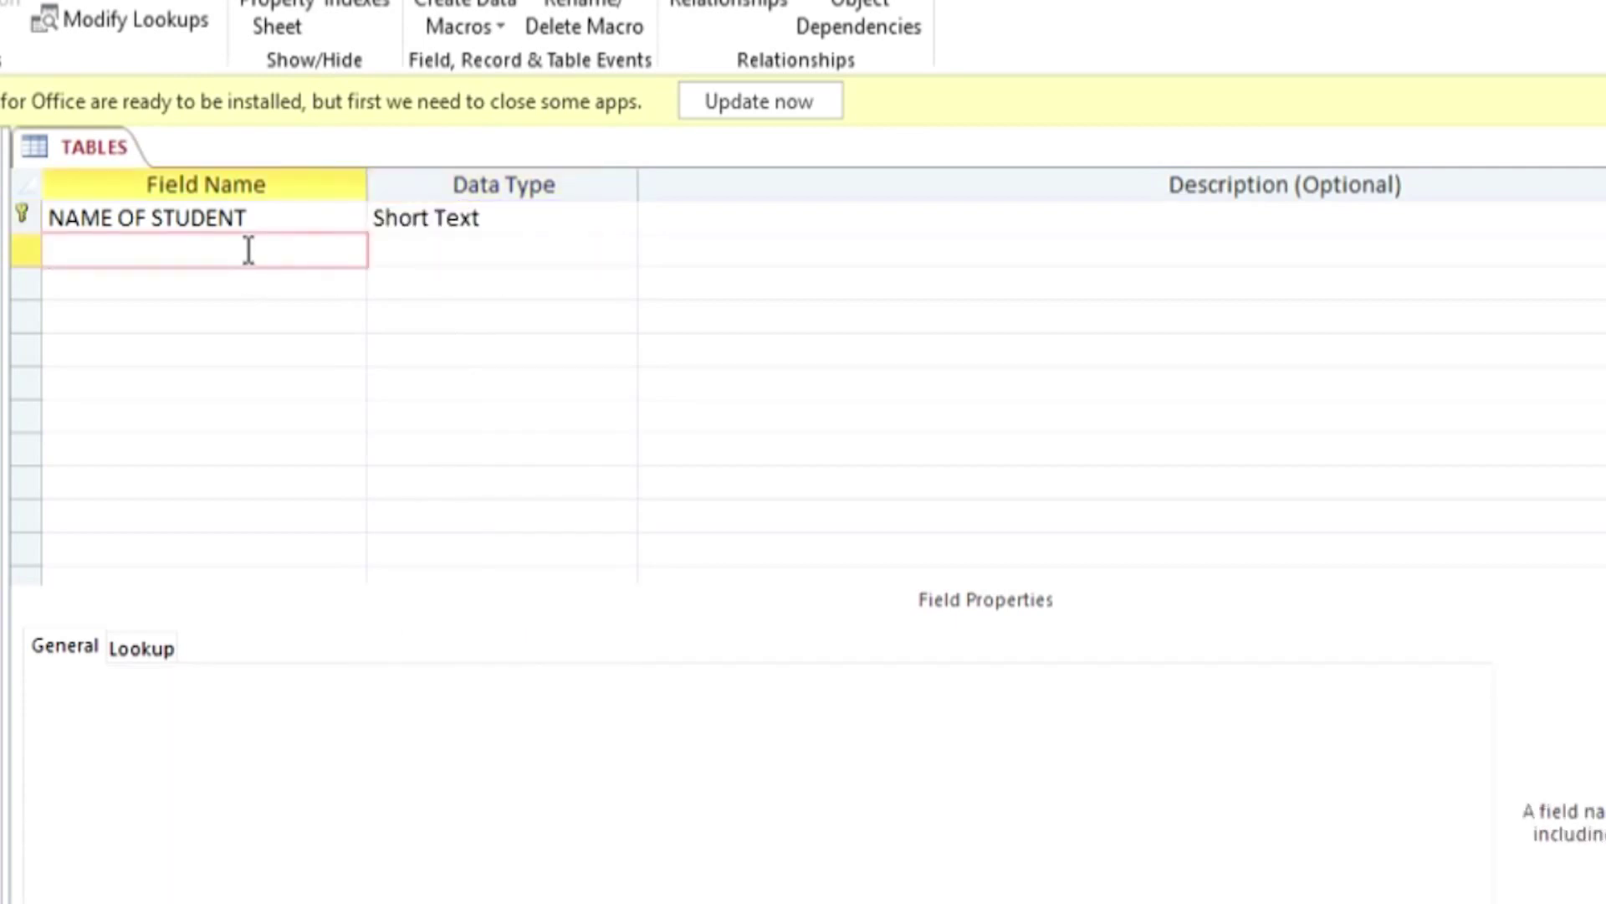
Step: Add ADMISSION NUMBER as a Short Text field, then enter FEE BALANCE as the third field name
type("ADMISSION NUMBE")
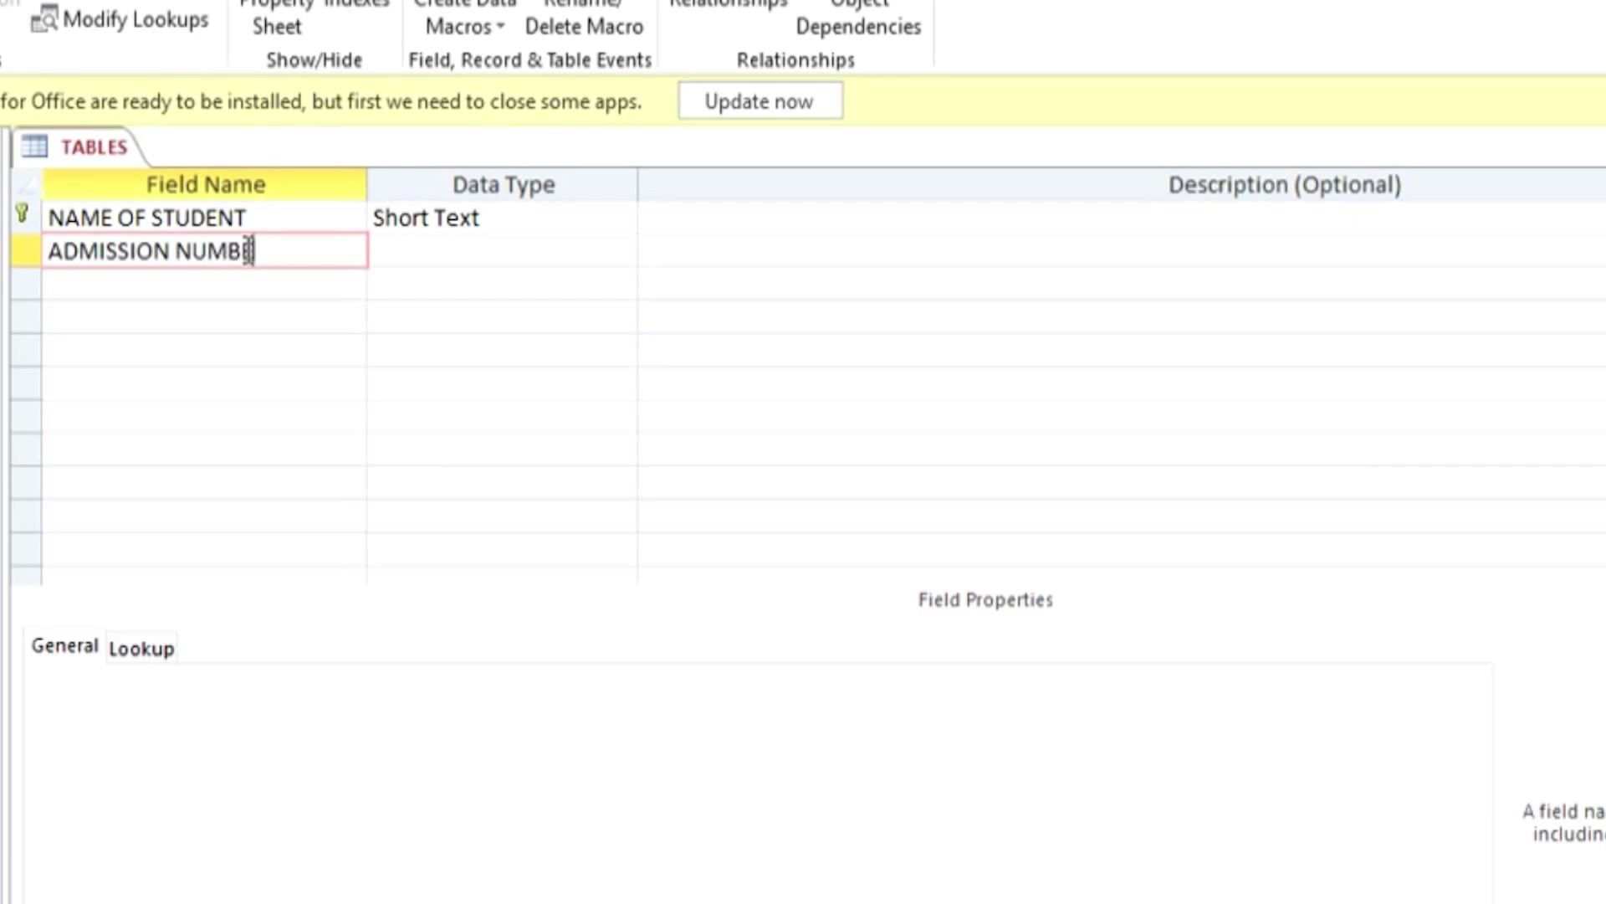
type("R")
left_click(505, 258)
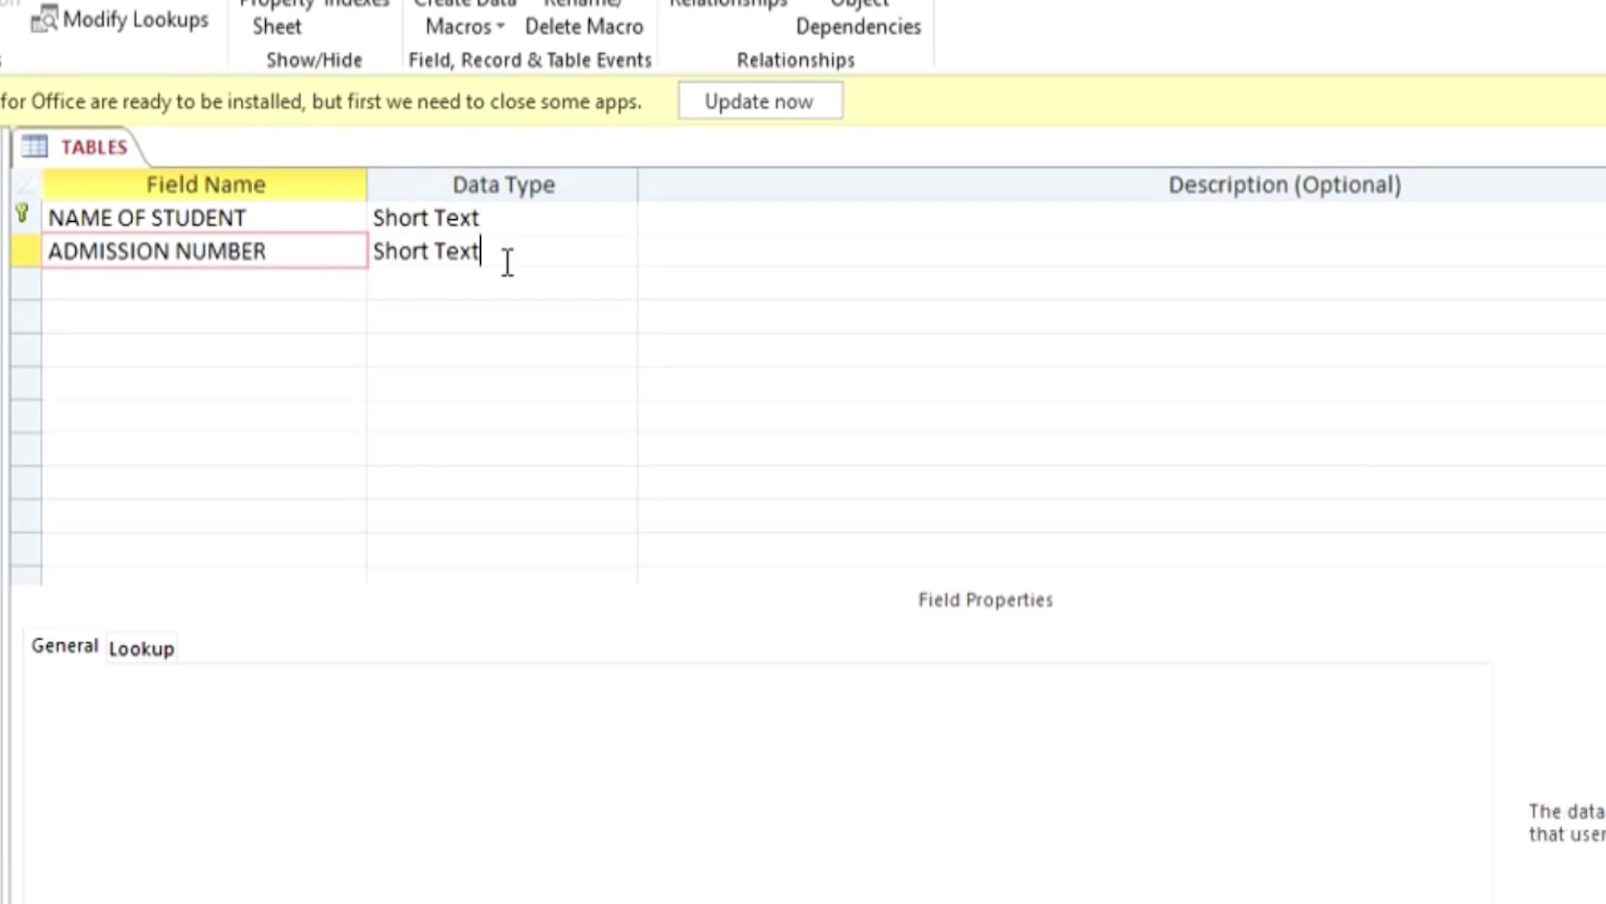
left_click(623, 251)
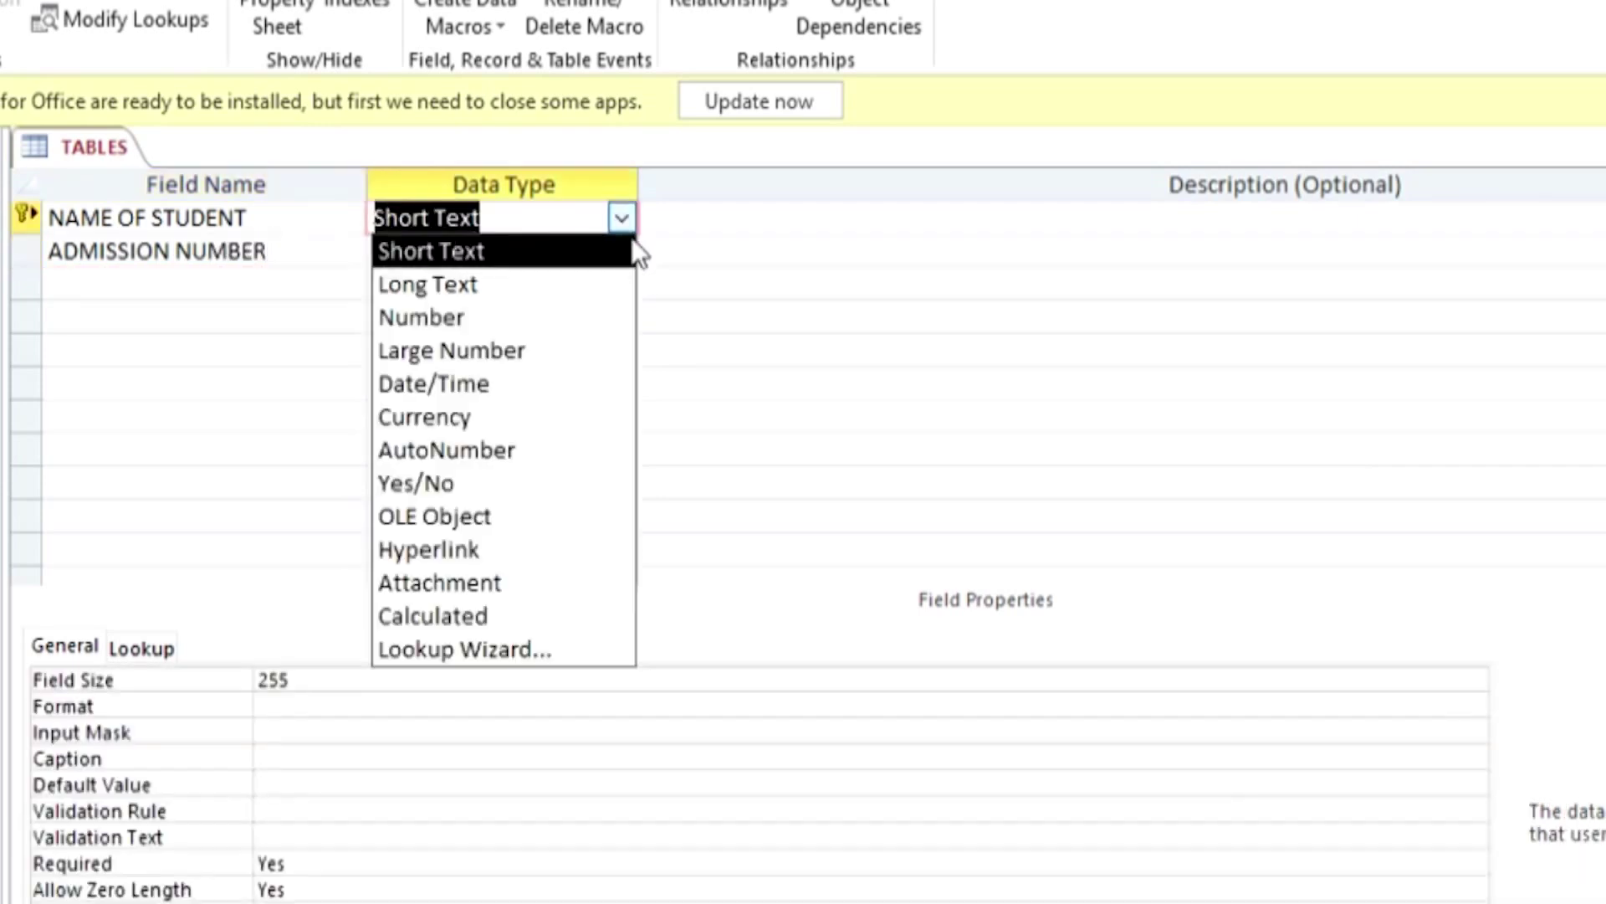
left_click(290, 254)
left_click(520, 260)
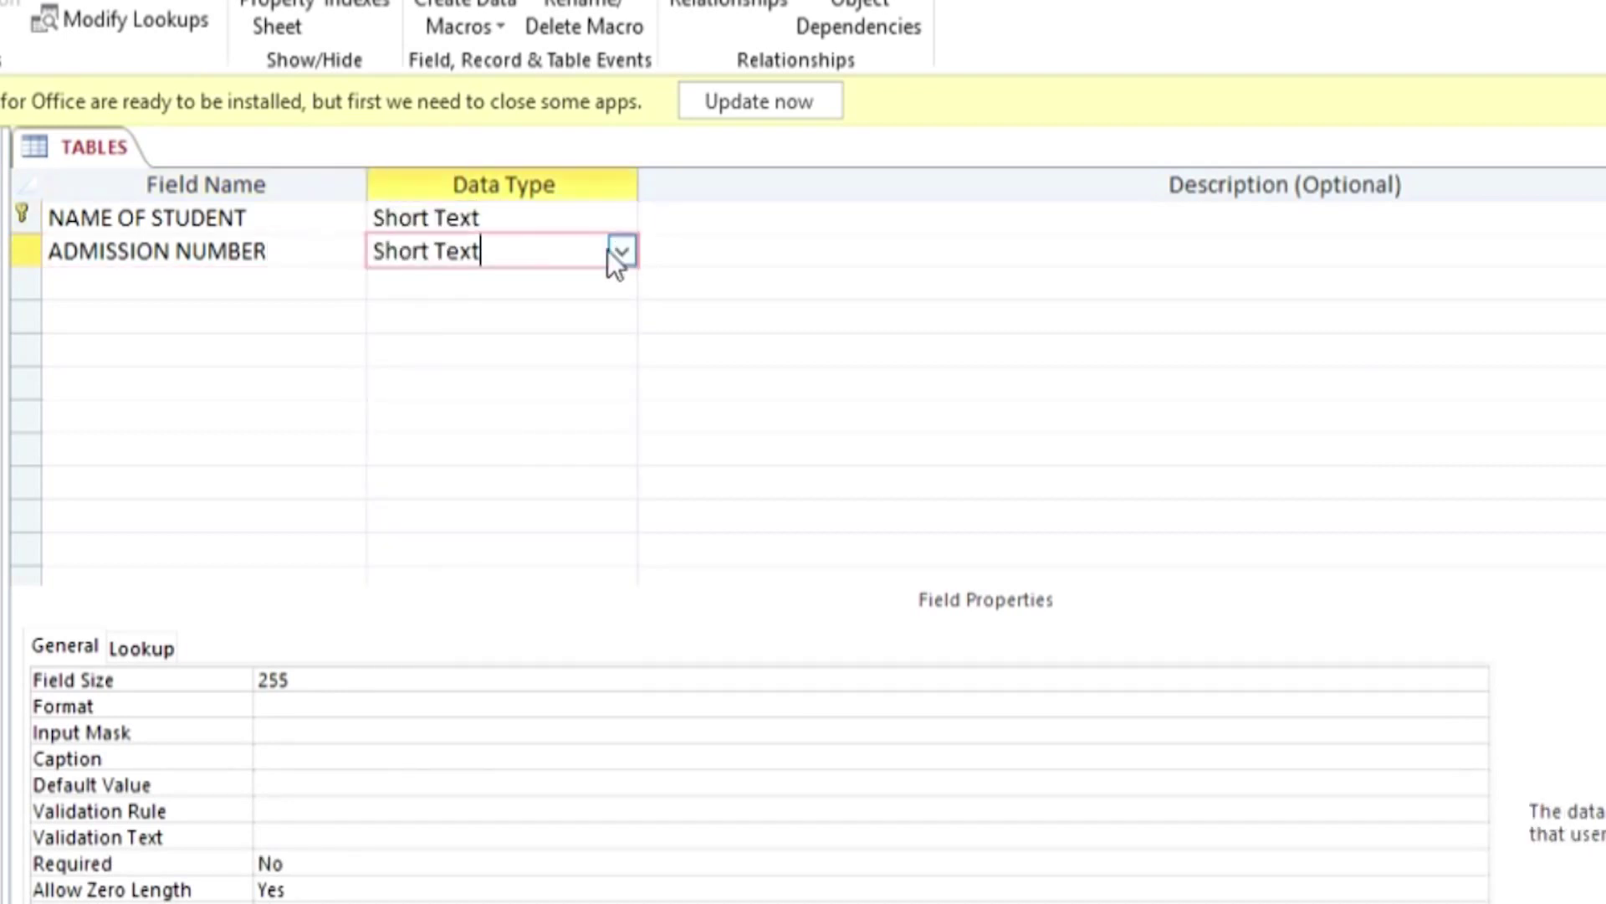
left_click_drag(512, 251, 377, 248)
left_click(512, 265)
left_click_drag(527, 251, 359, 269)
left_click(258, 291)
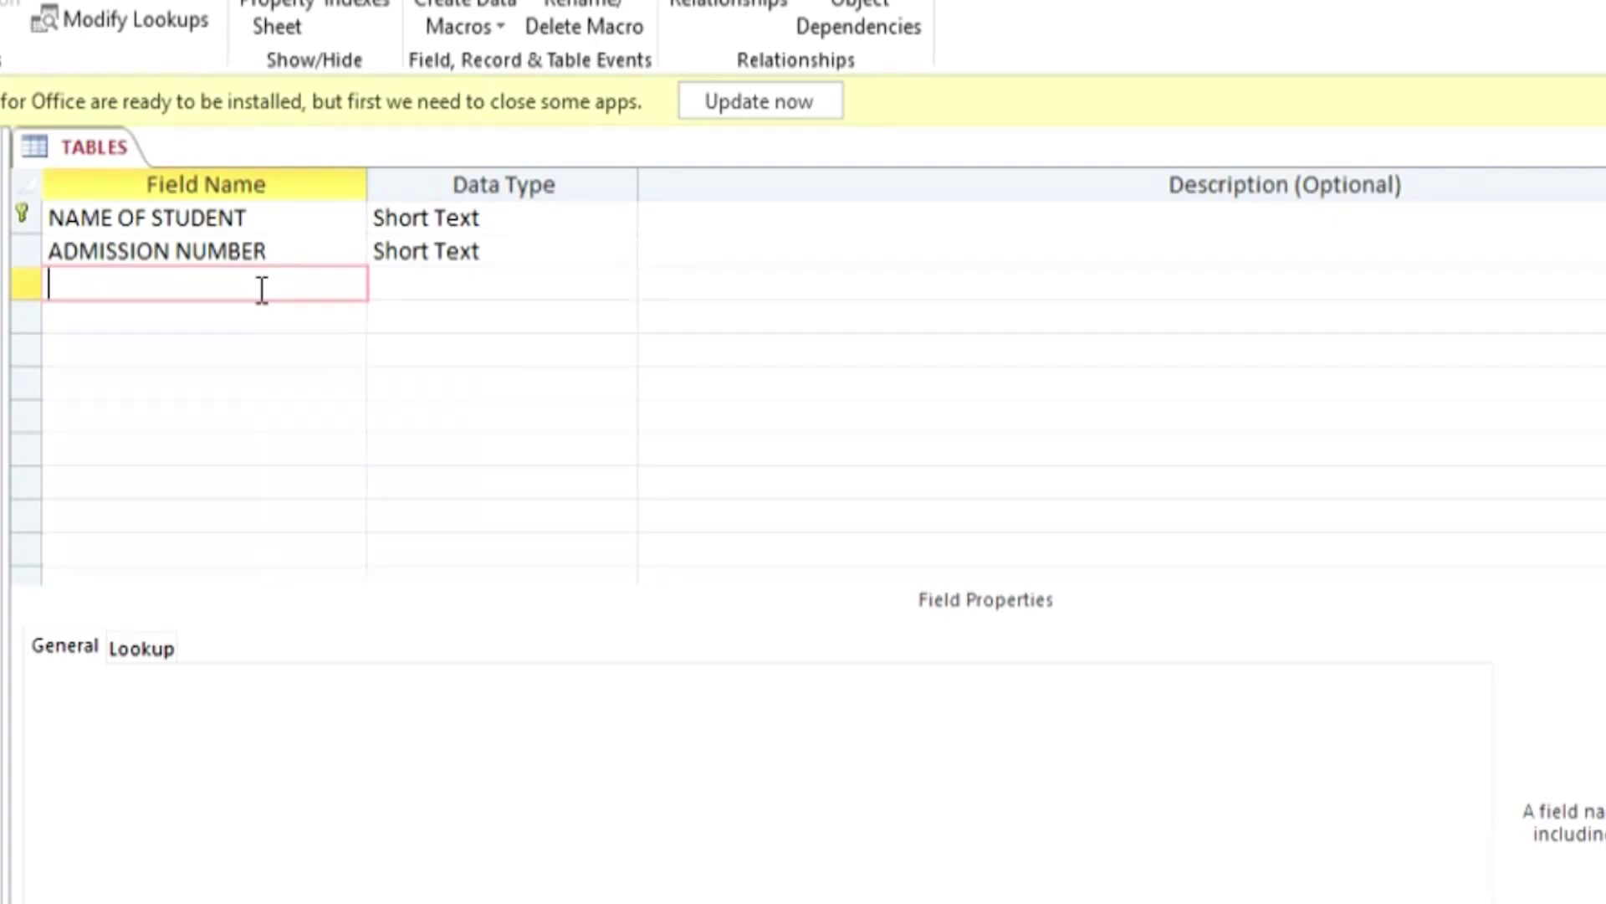
type("FEE BALANC")
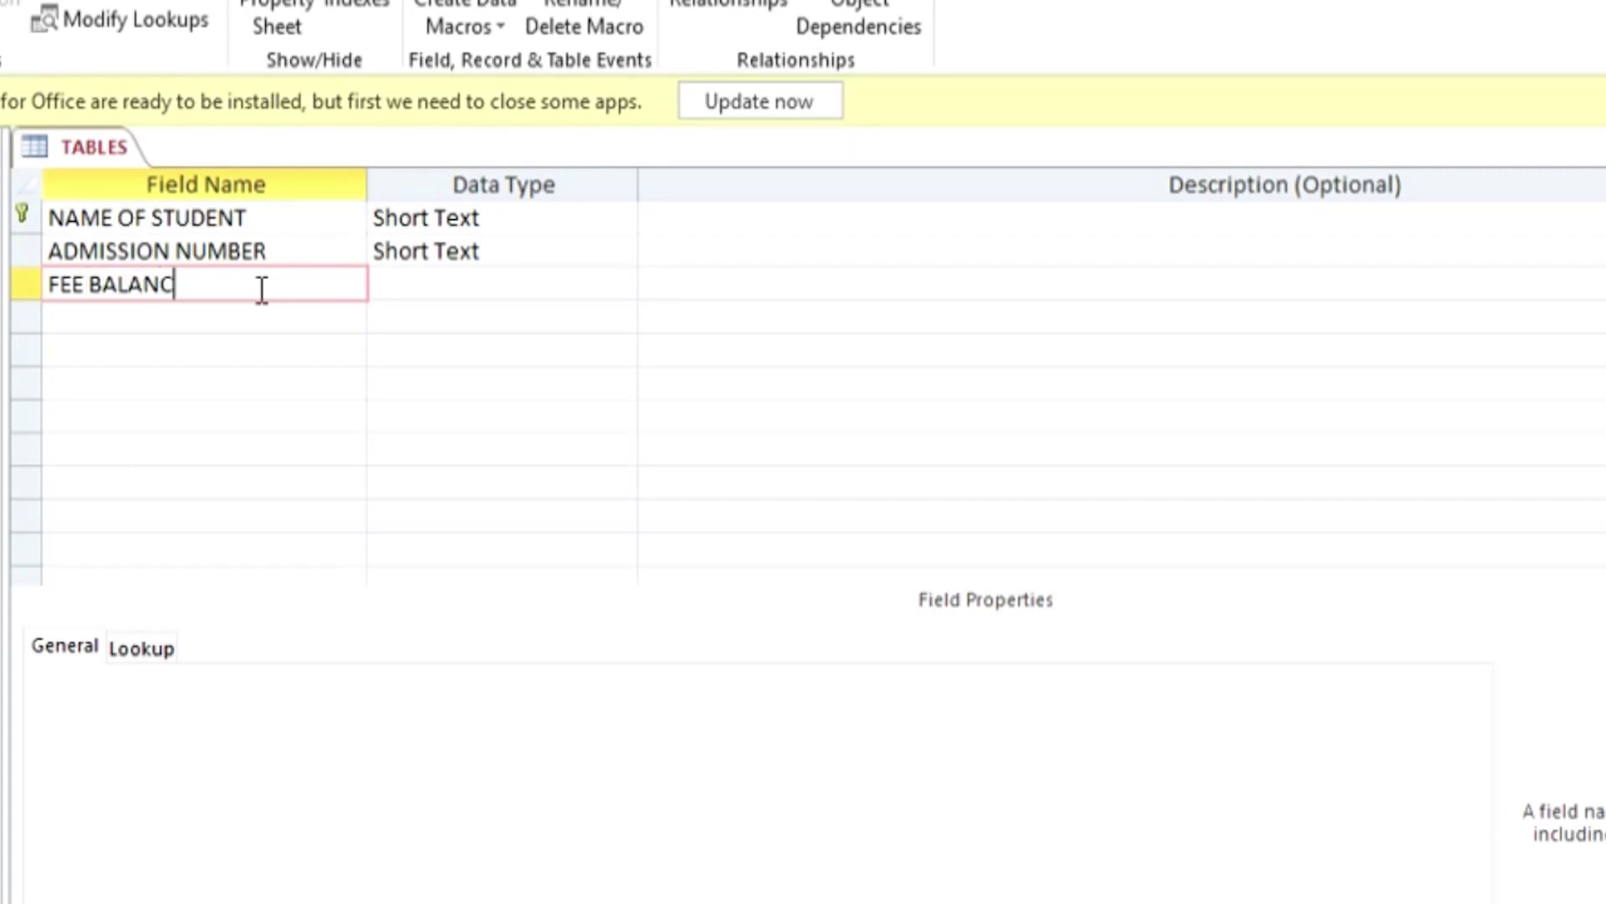
type("E")
Step: Change the FEE BALANCE field's data type from Short Text to Currency
left_click(431, 276)
left_click(622, 318)
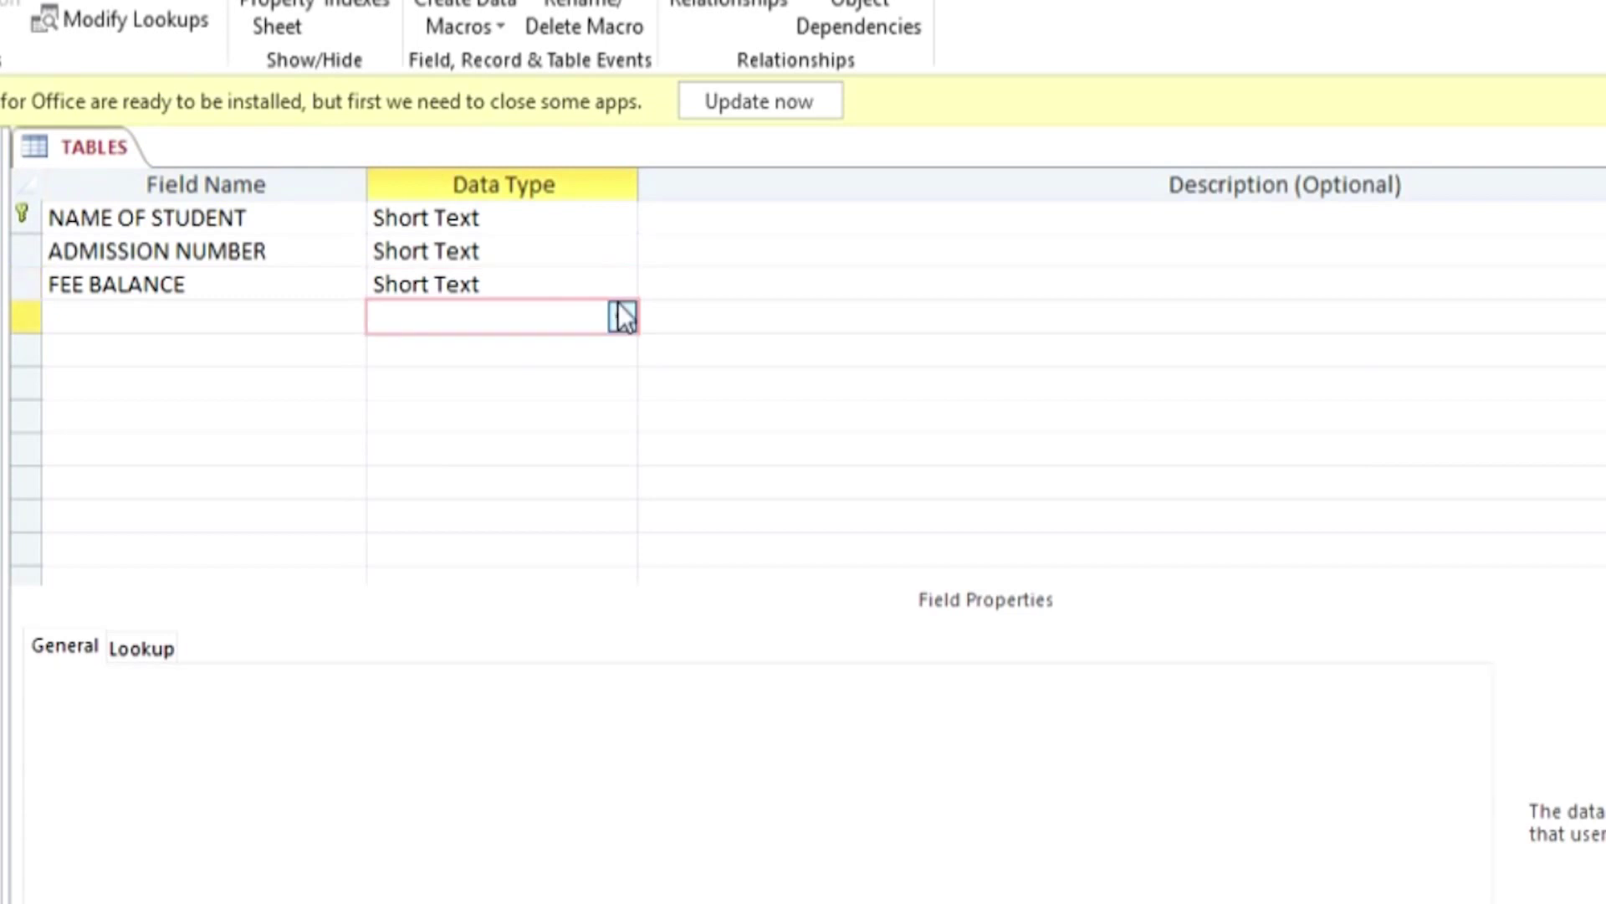
left_click(621, 318)
left_click(621, 285)
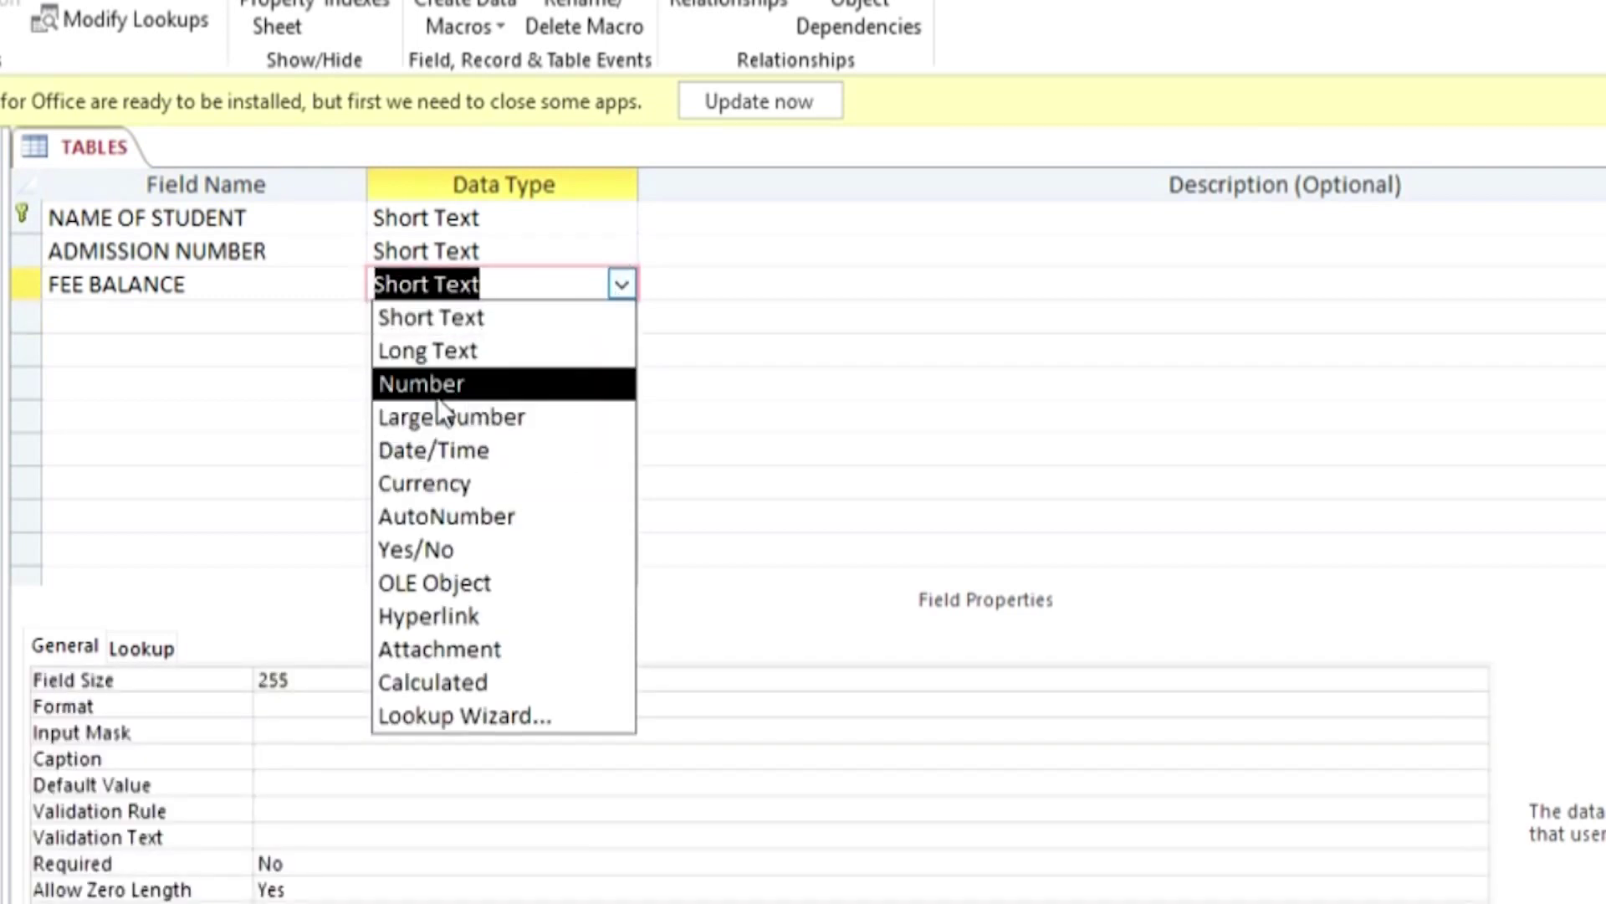
left_click(460, 494)
left_click(108, 311)
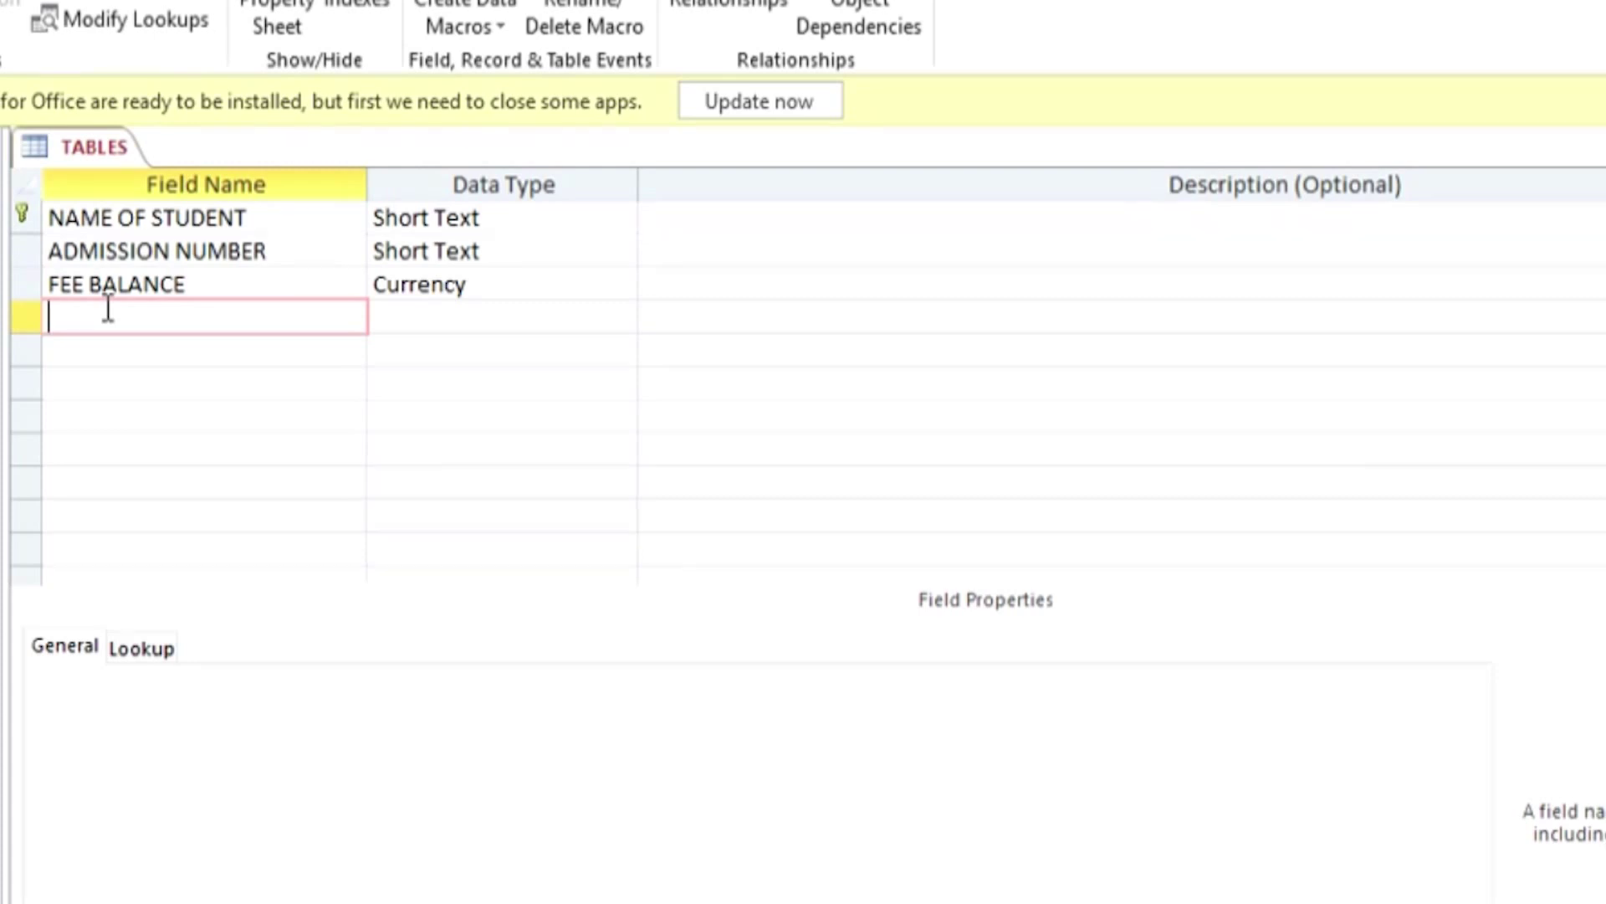
Step: Add a fourth field, ANY DISPLINARY CASE, with the Yes/No data type
type("ANY DISPLINARY CASE")
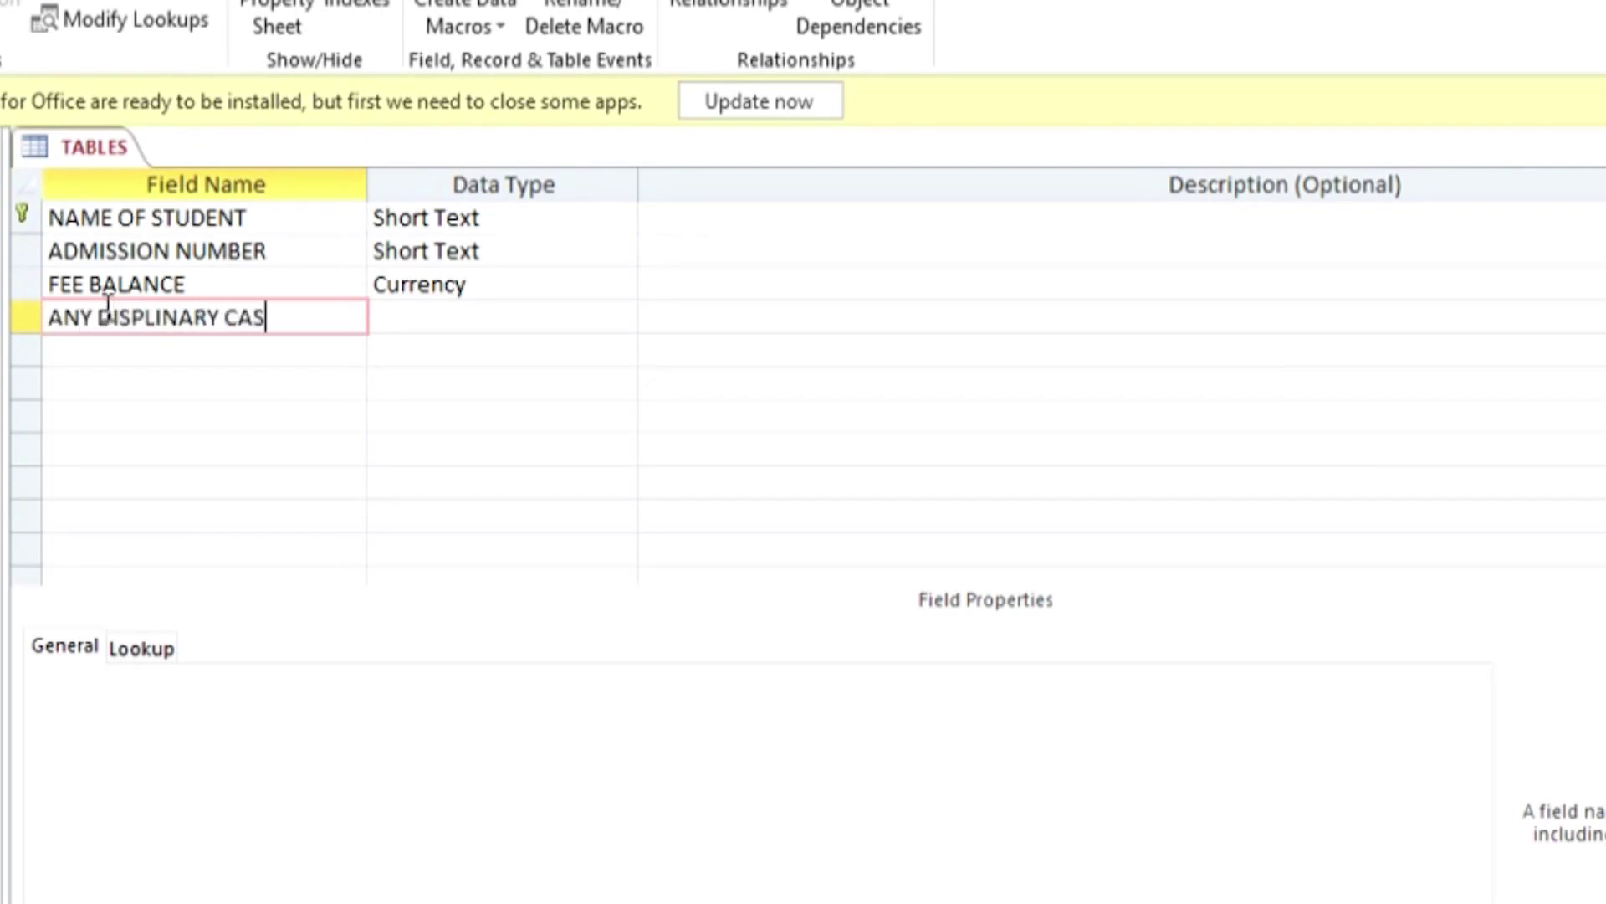
left_click(446, 317)
left_click(624, 316)
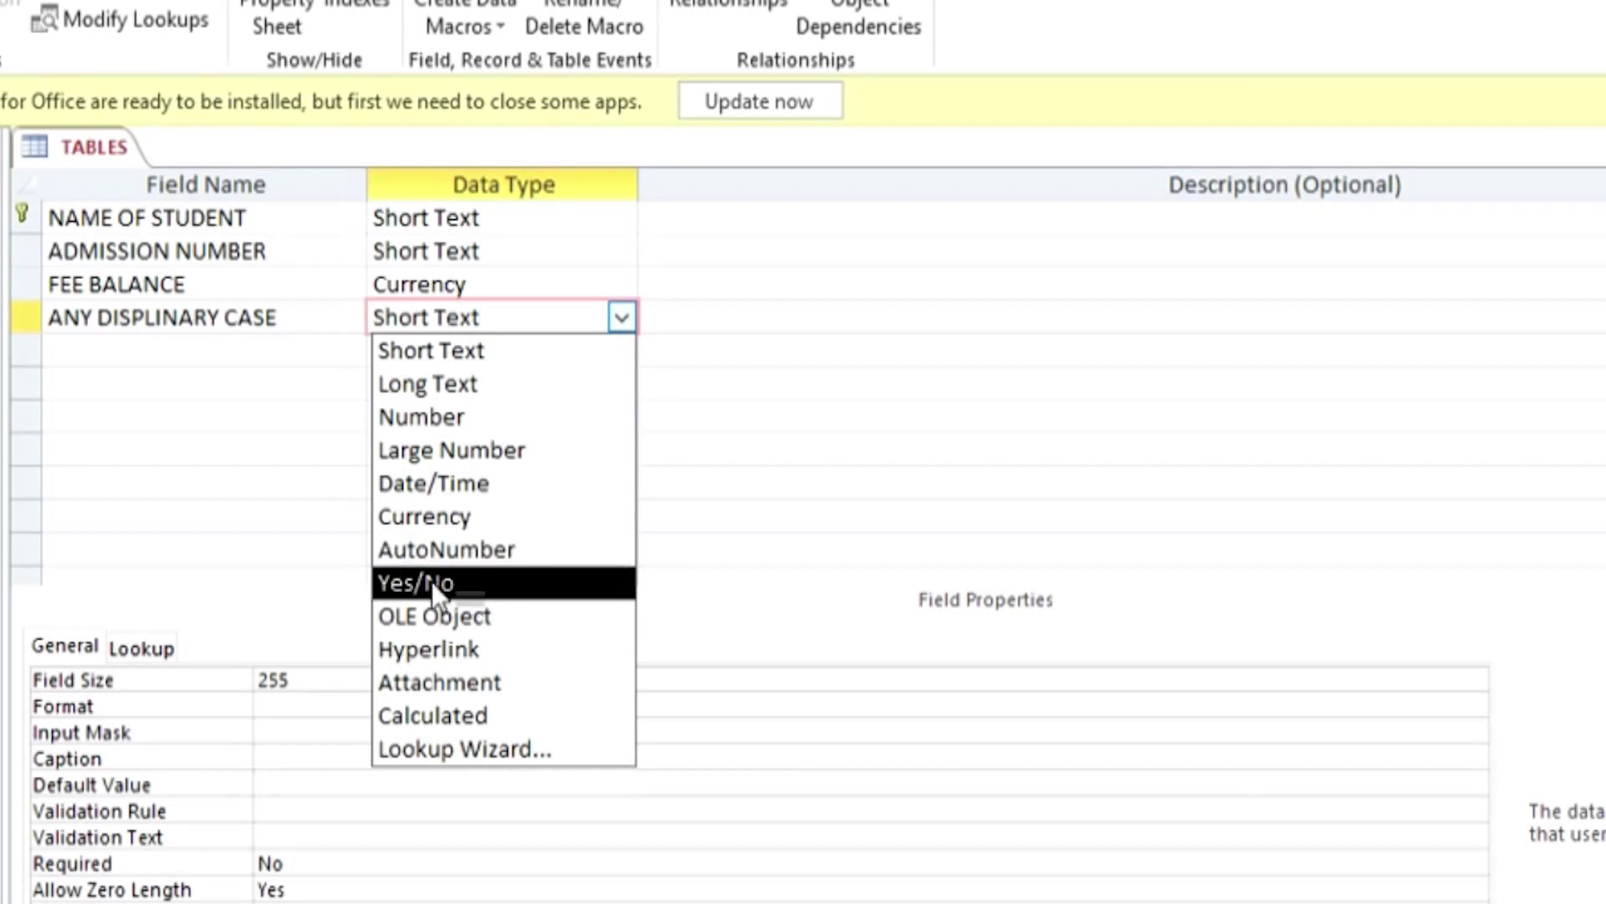
left_click(474, 584)
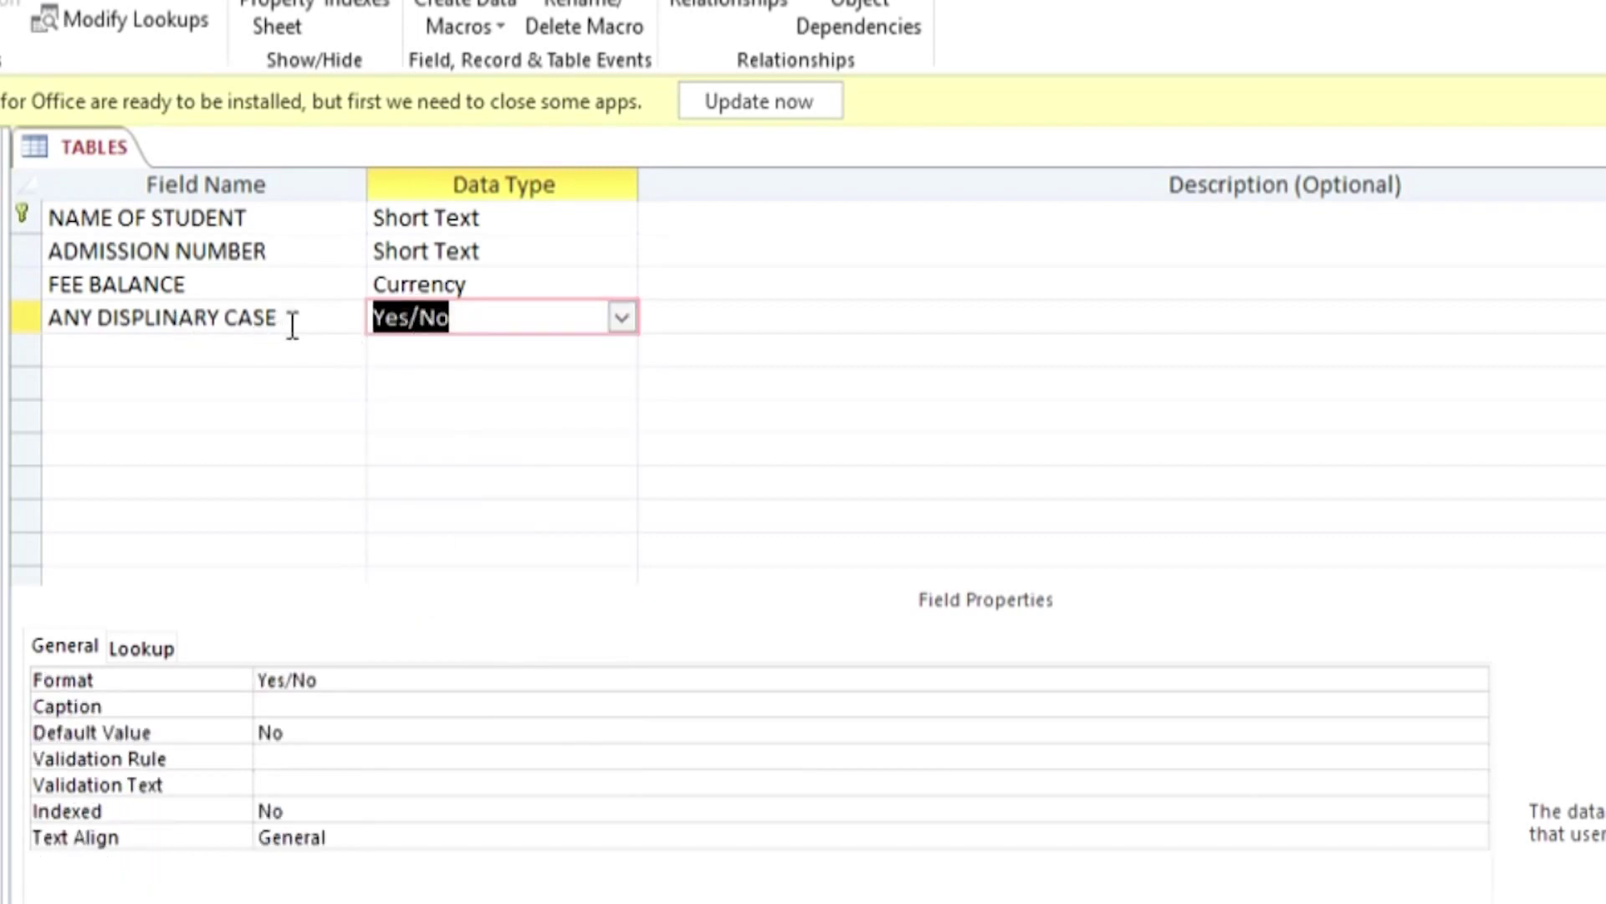
left_click(408, 319)
double_click(401, 316)
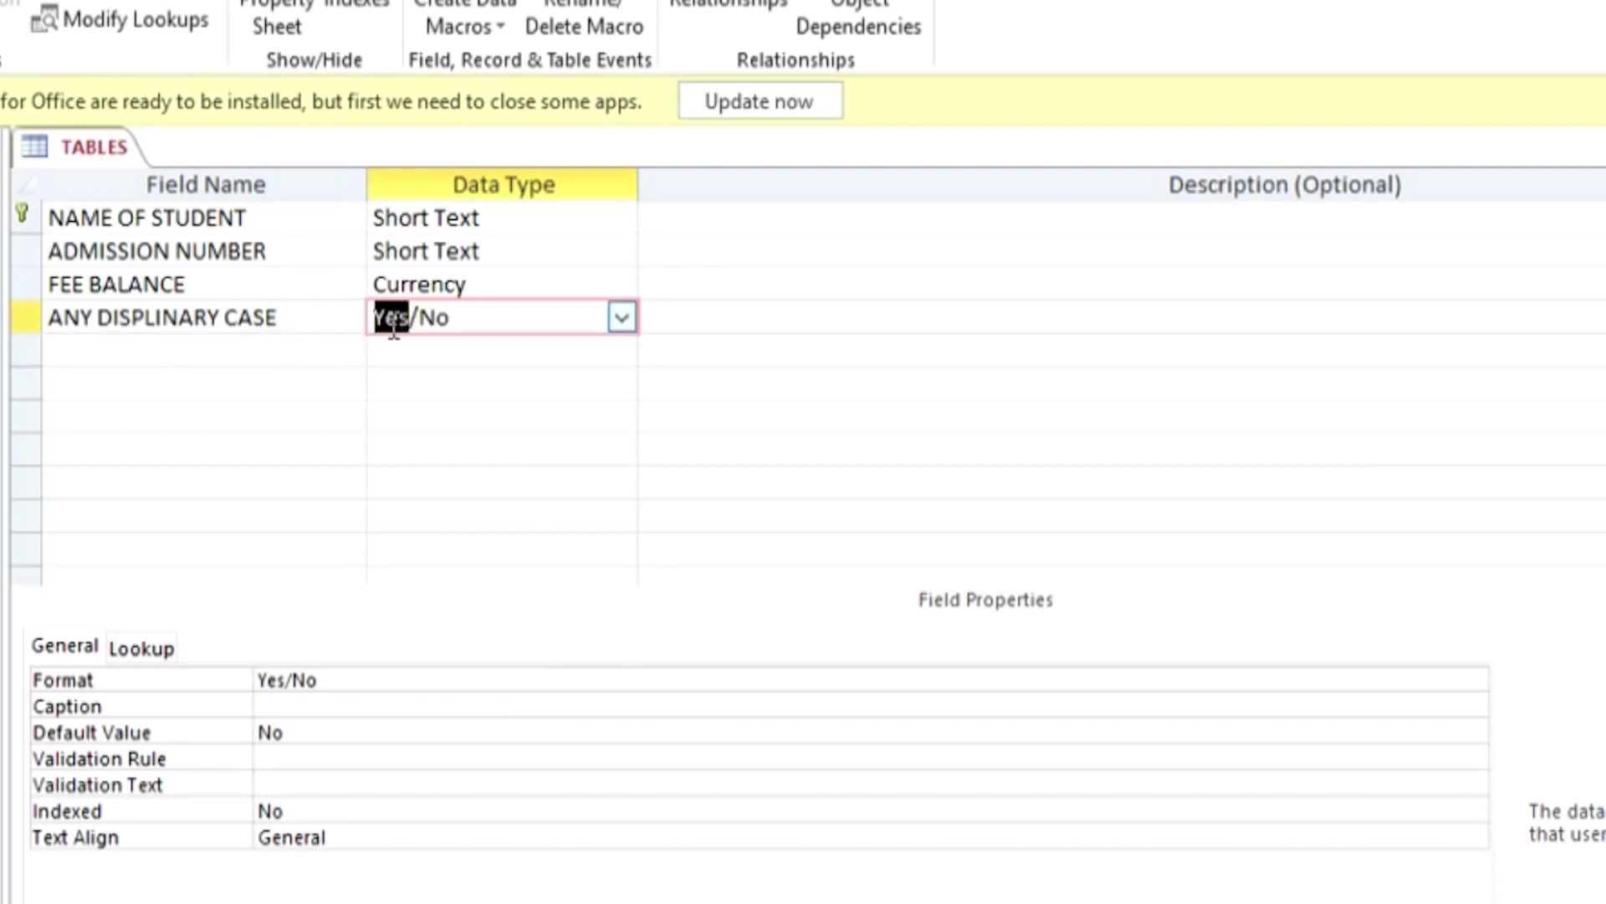
left_click(461, 322)
left_click_drag(466, 316, 422, 318)
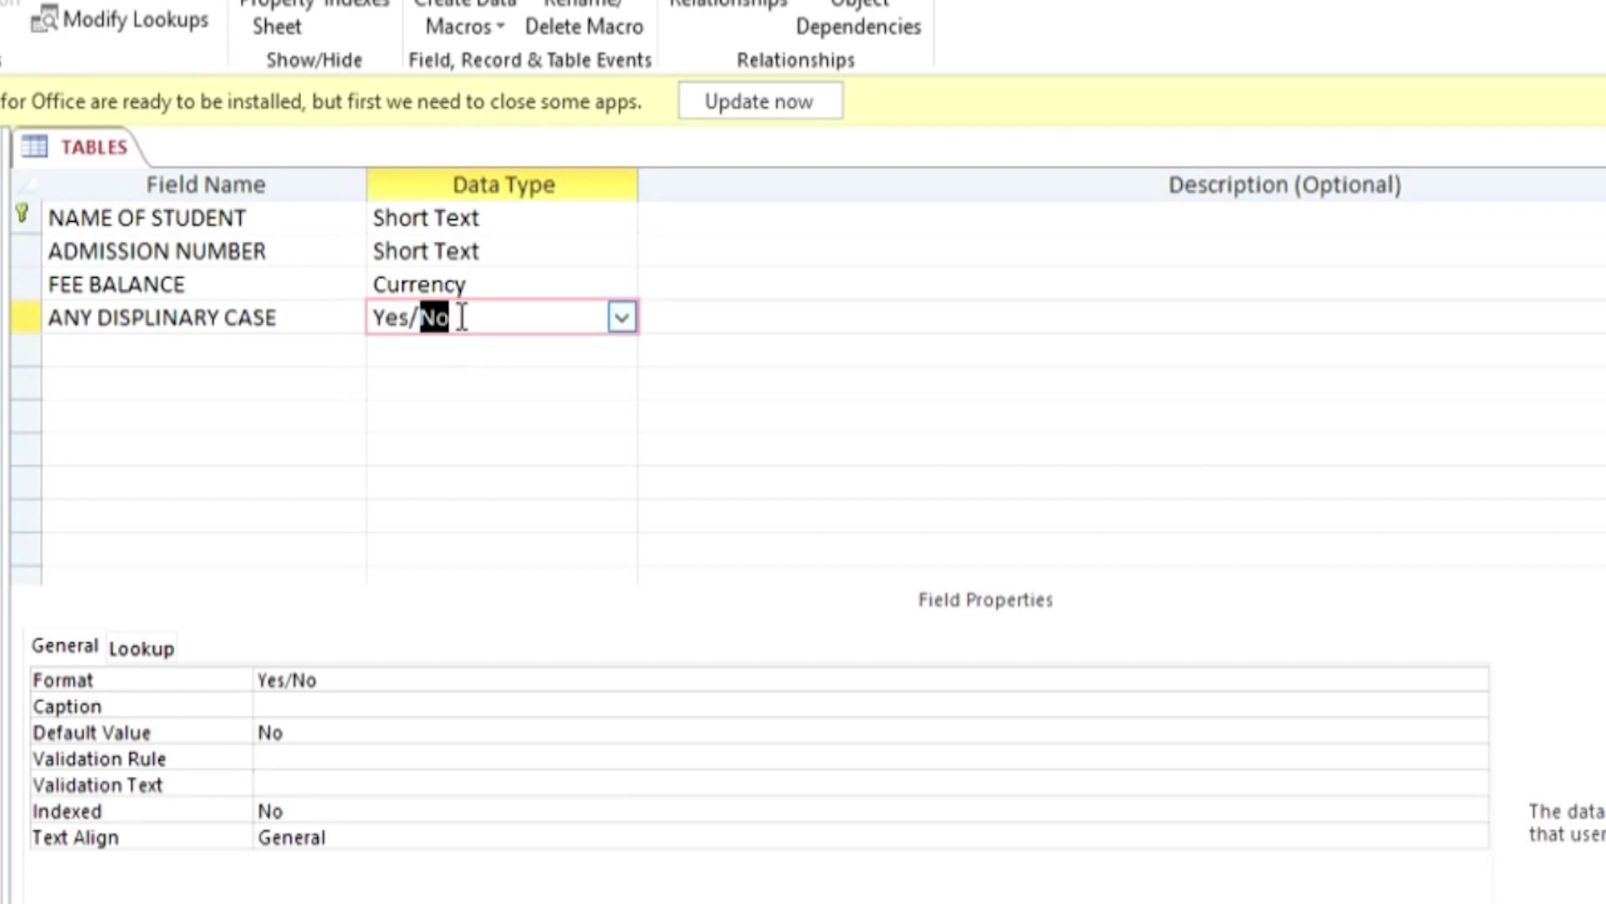
left_click(460, 316)
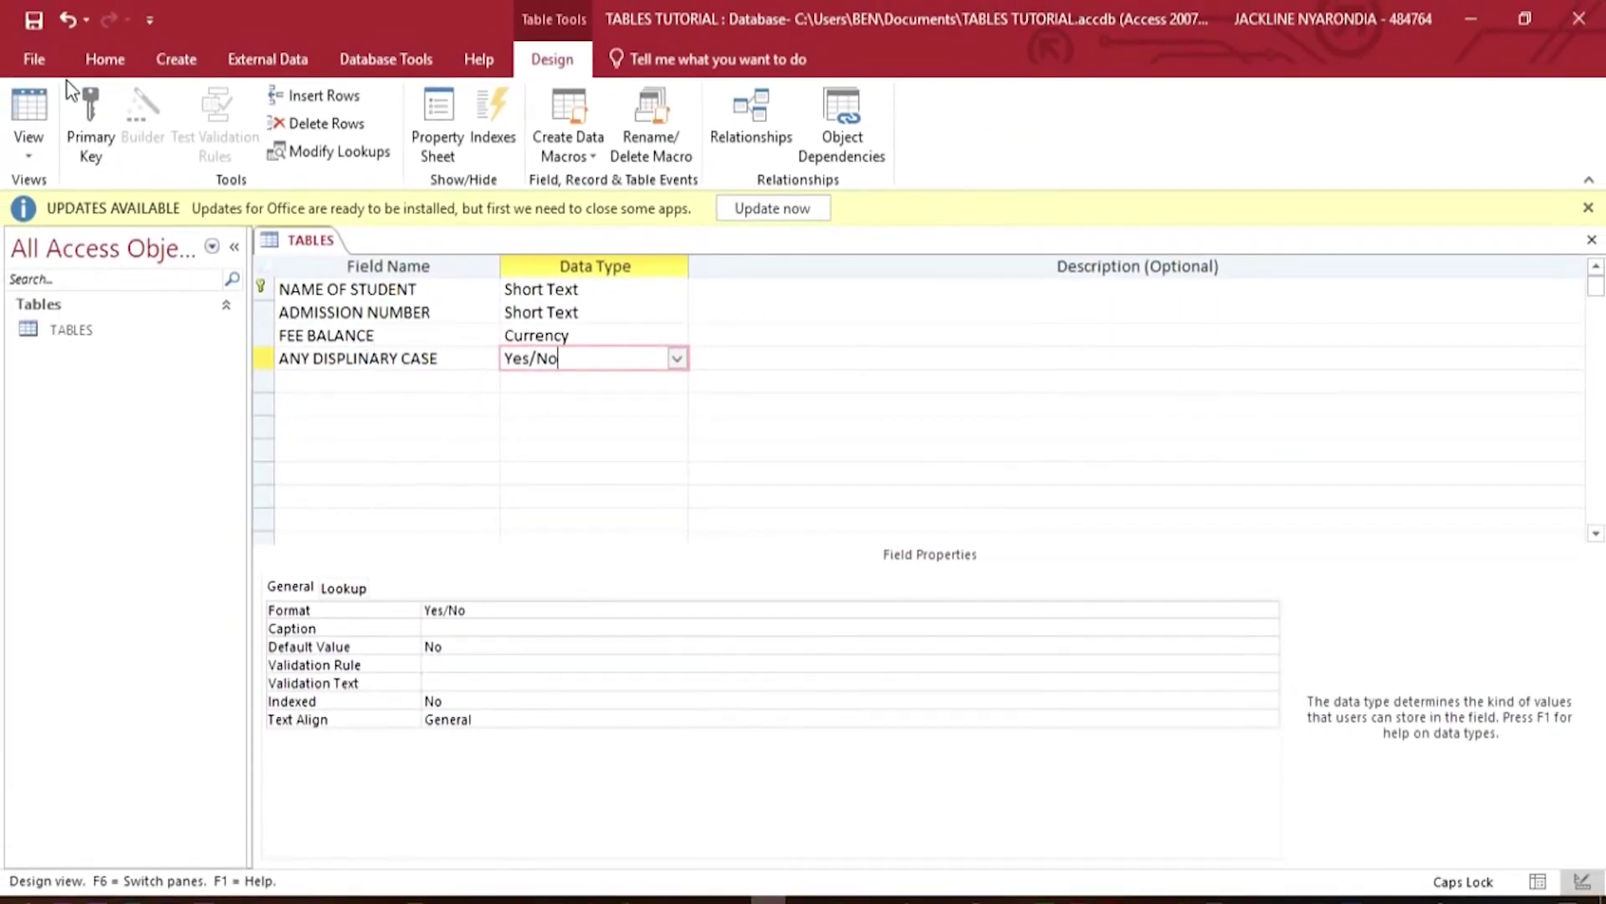
Step: Save the TABLES design and switch it to Datasheet View
left_click(33, 22)
left_click(34, 104)
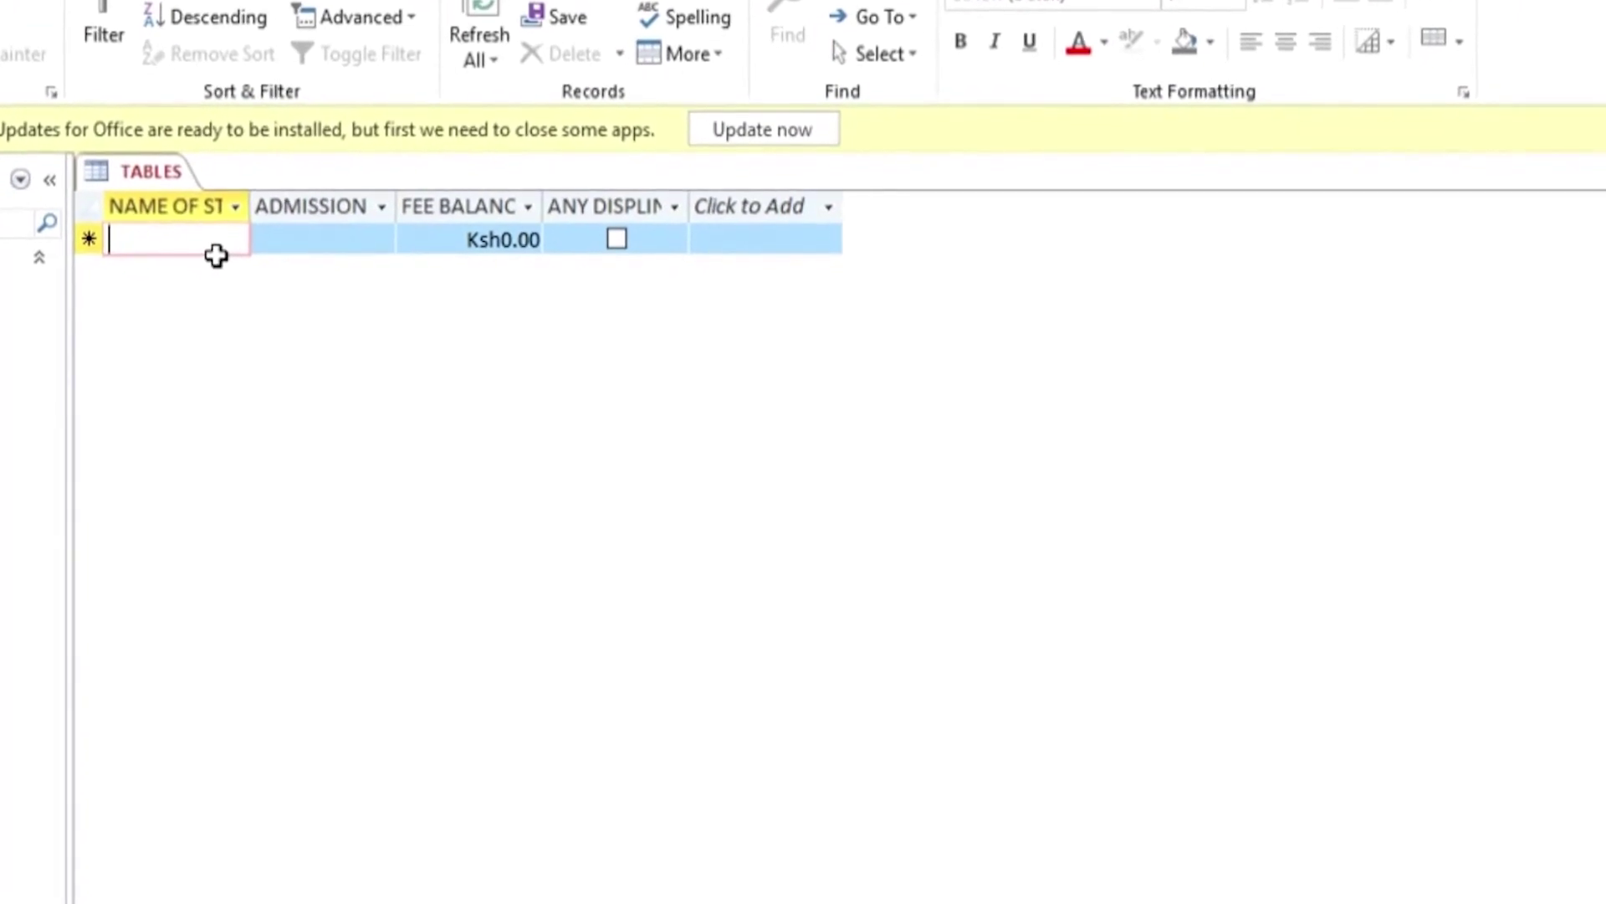
Step: Enter the first student's name and admission number in the first record
type("CAL")
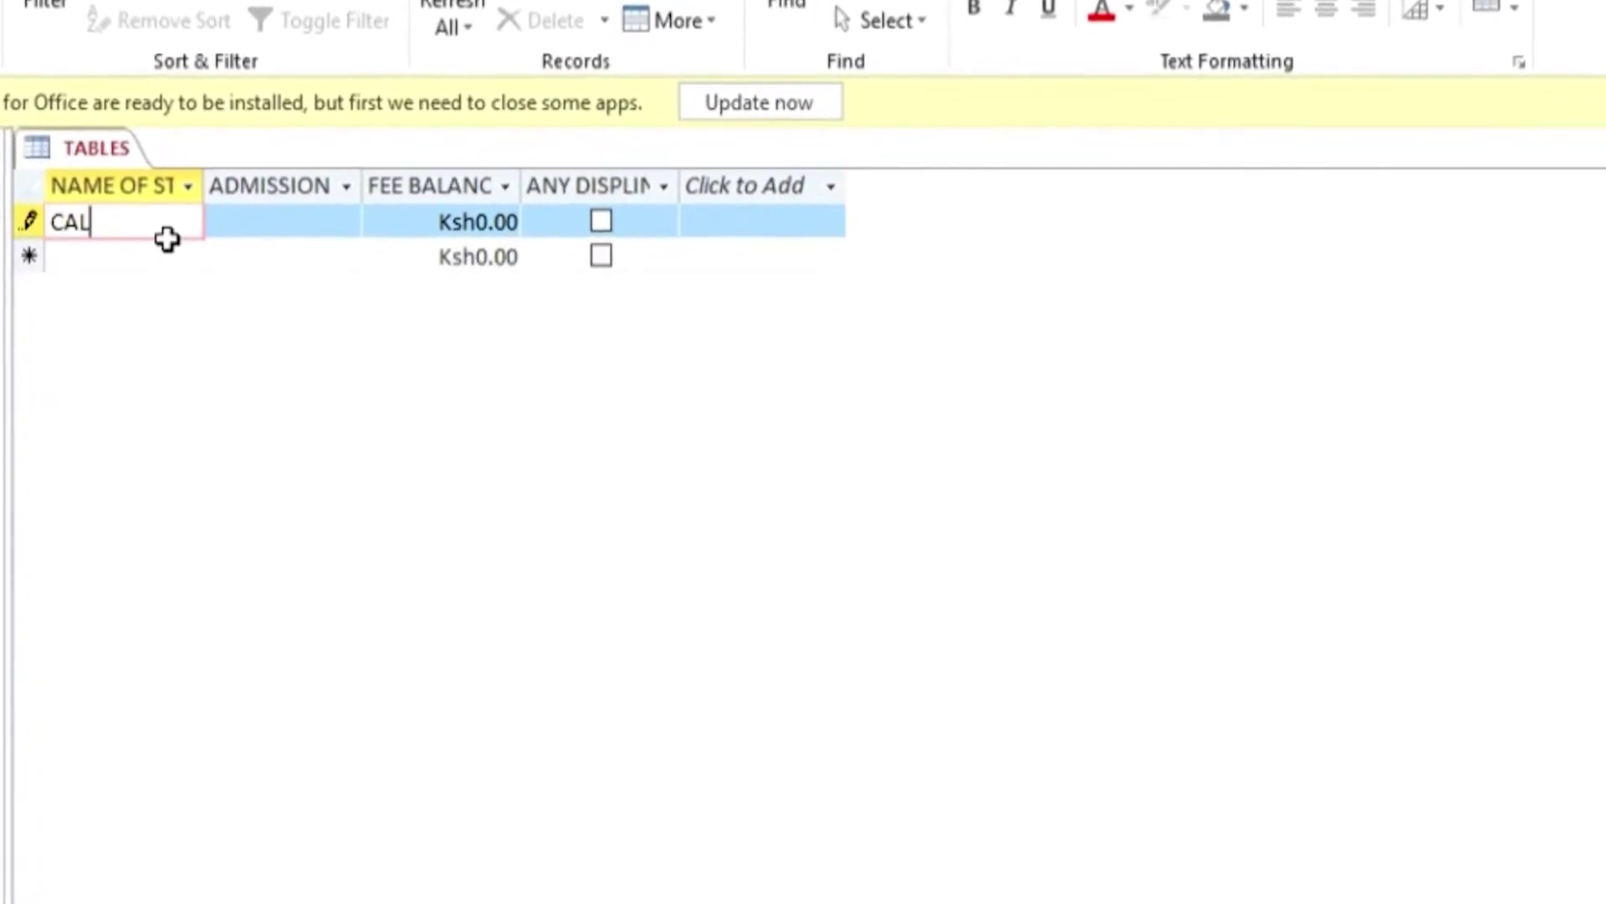
type("EB")
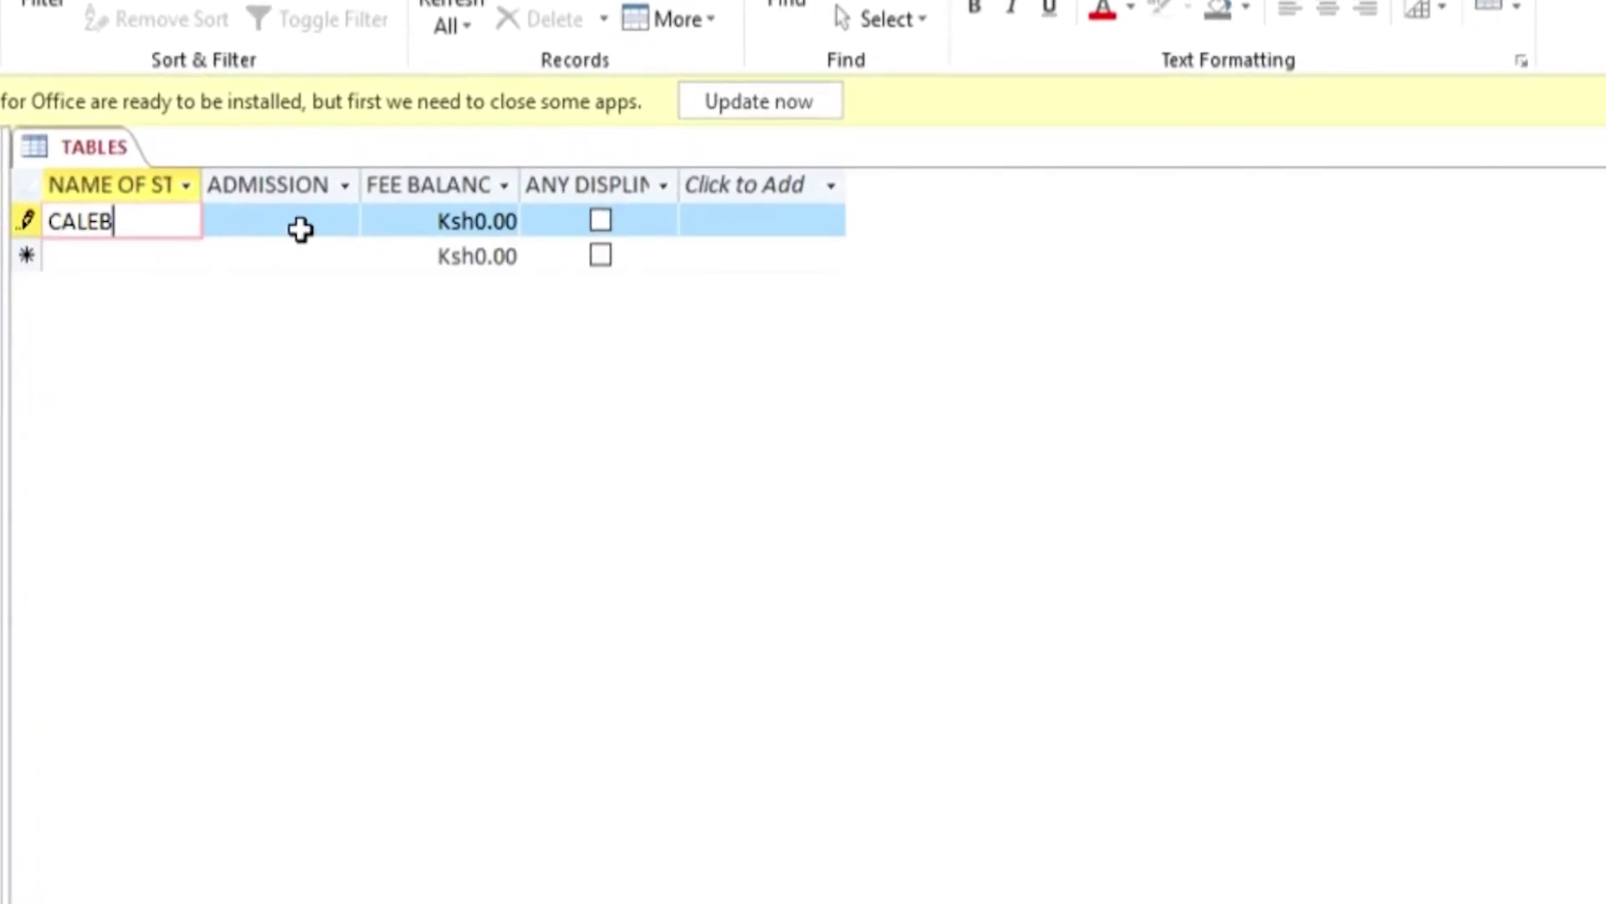
left_click(304, 228)
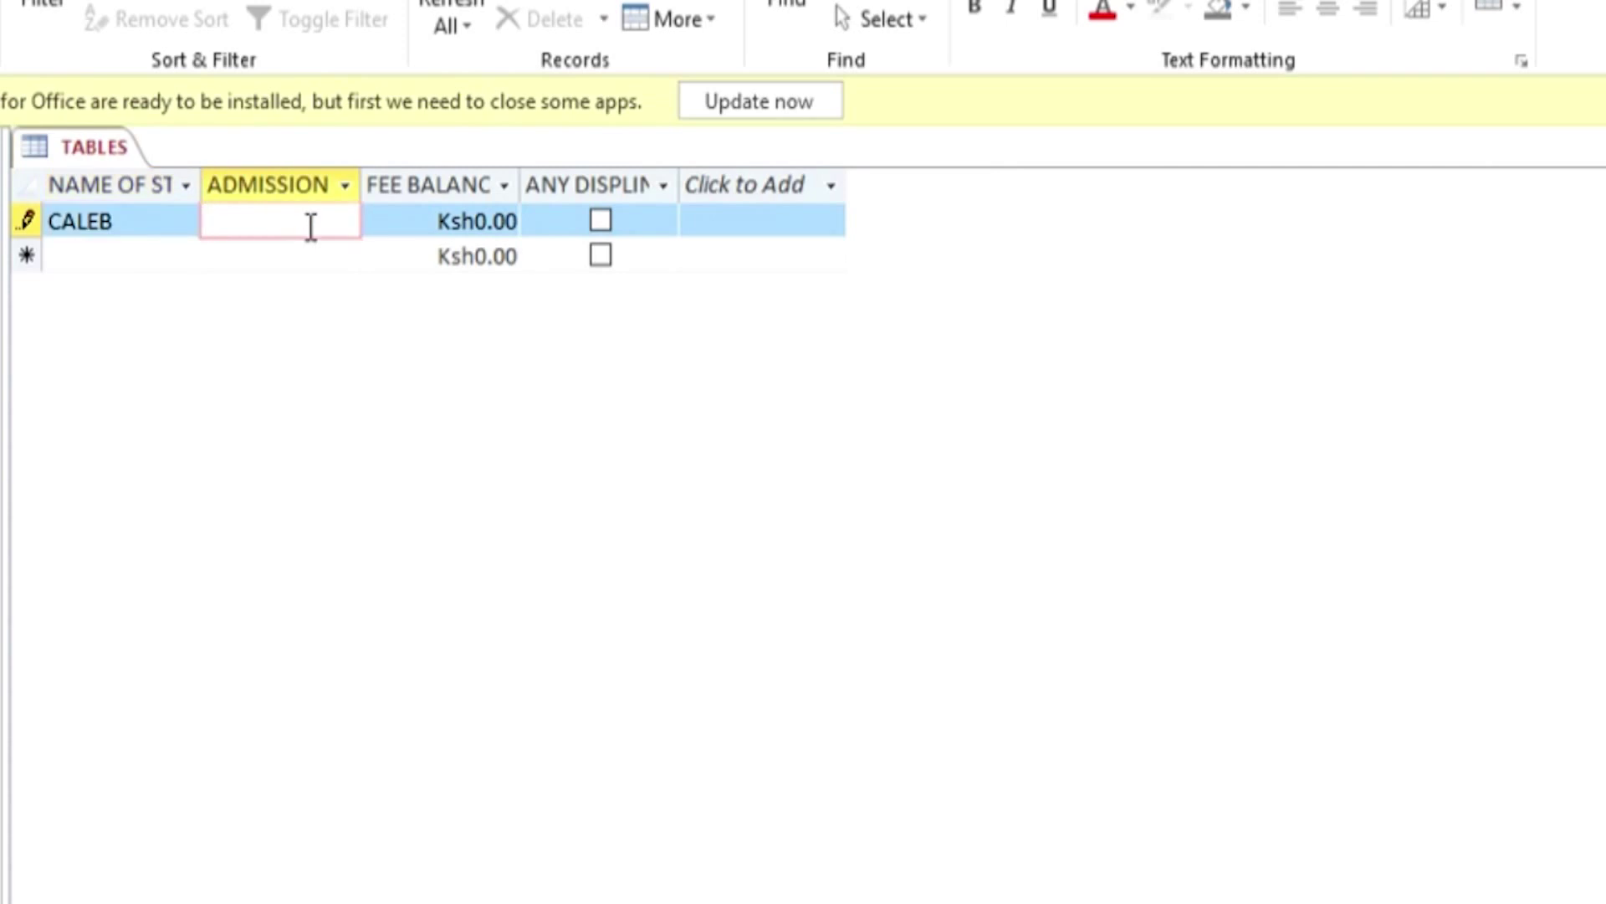
key("Down")
key("Left")
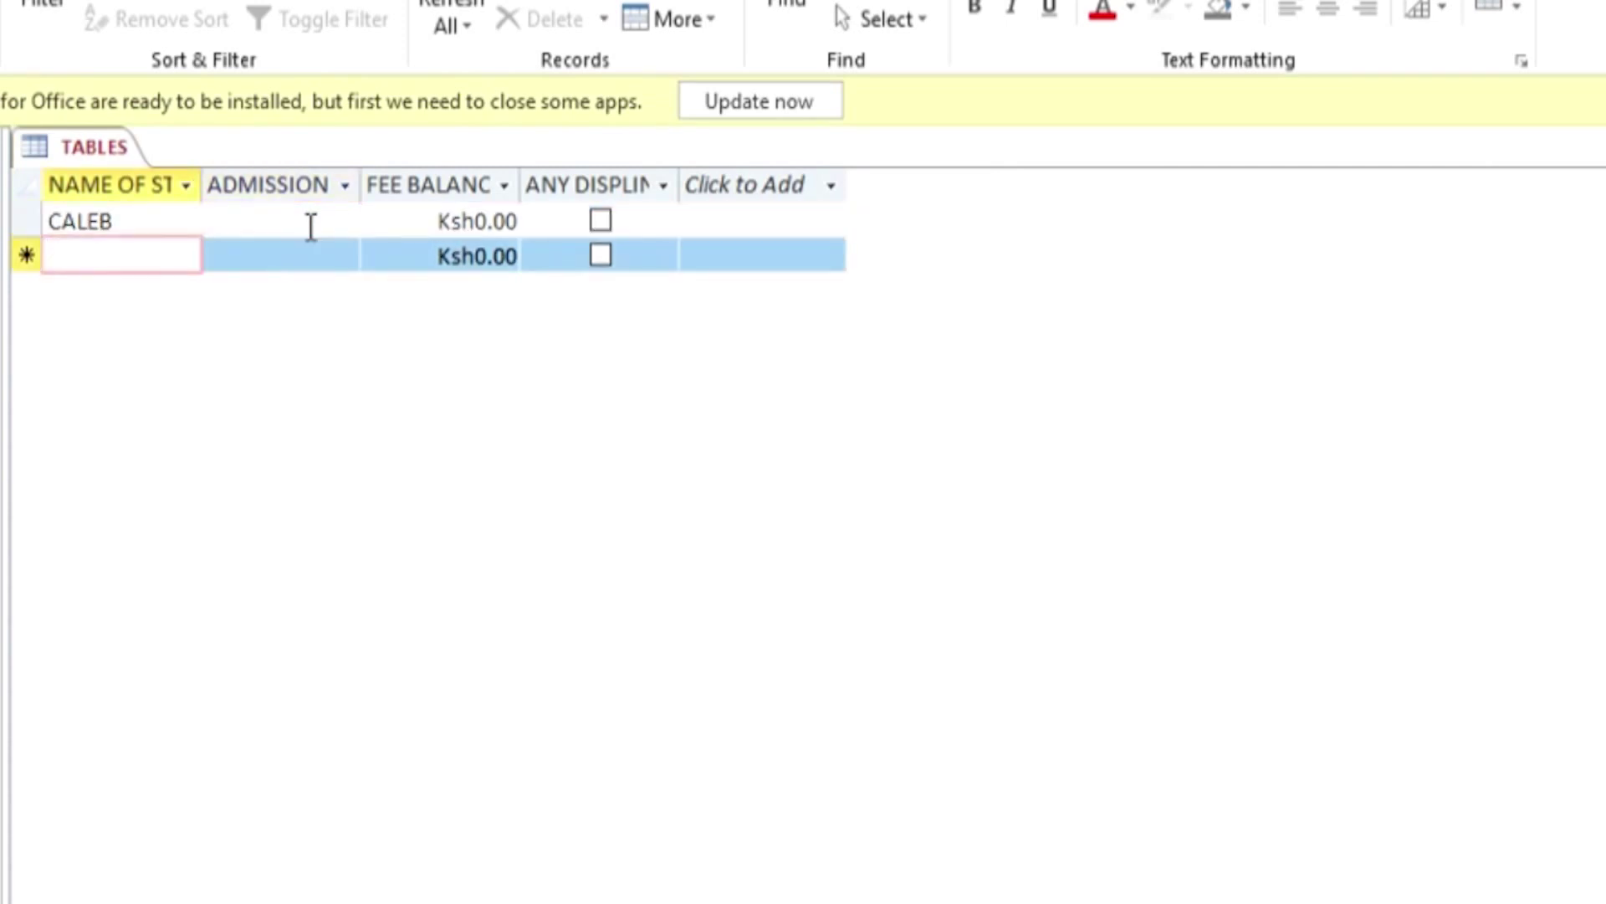
left_click(309, 210)
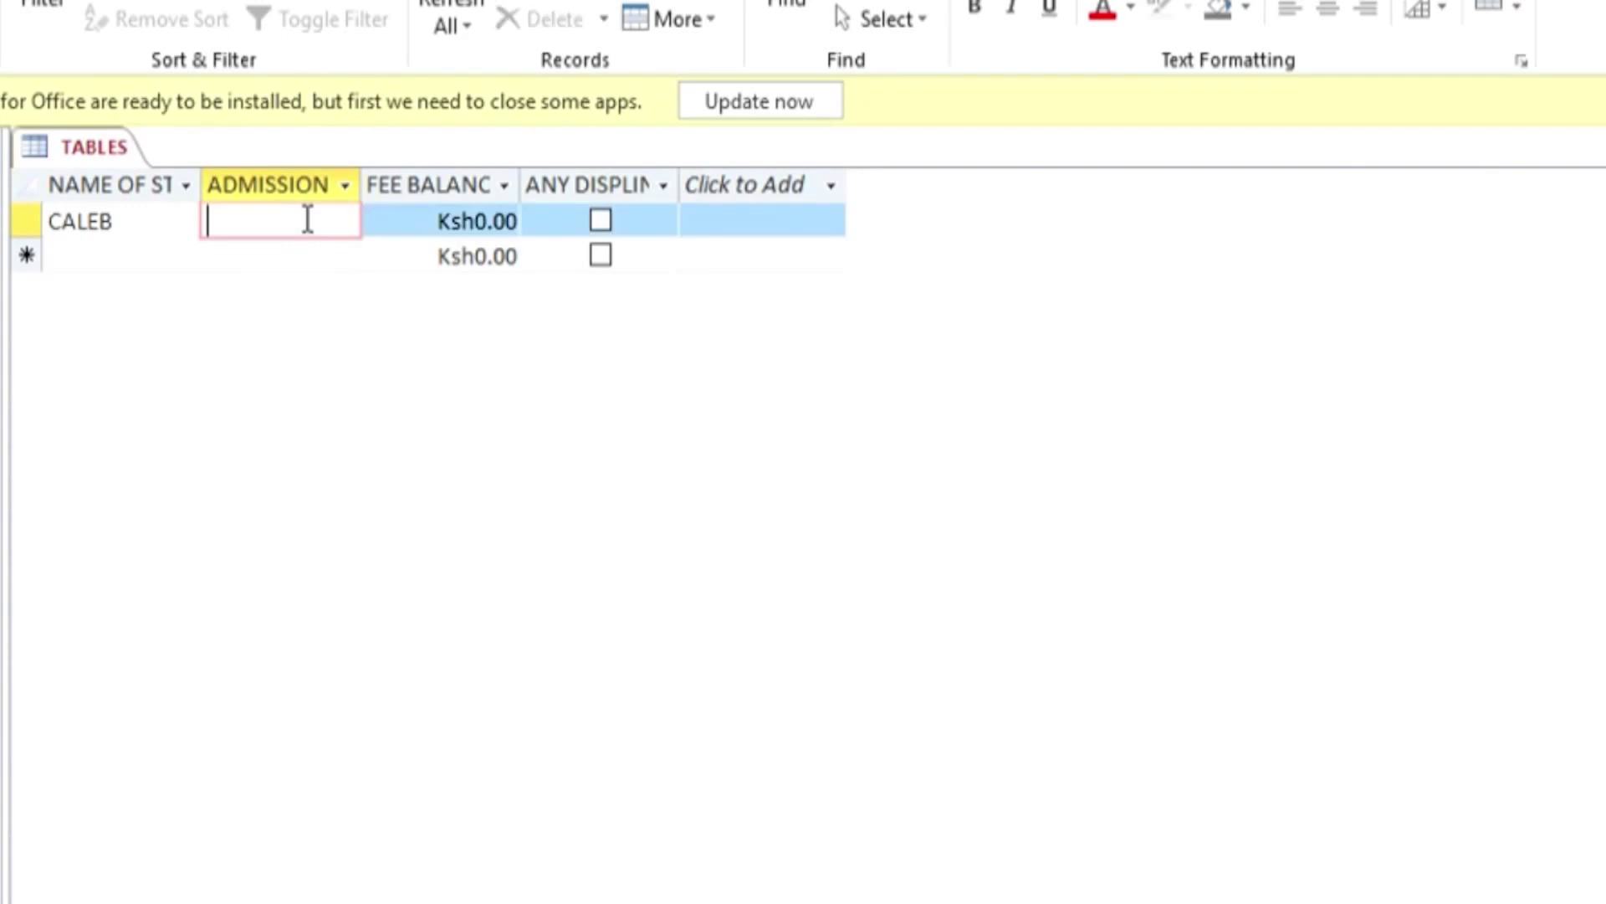
type("4562")
Step: Set the first student's fee balance to 25000 (Ksh25,000.00)
left_click(501, 228)
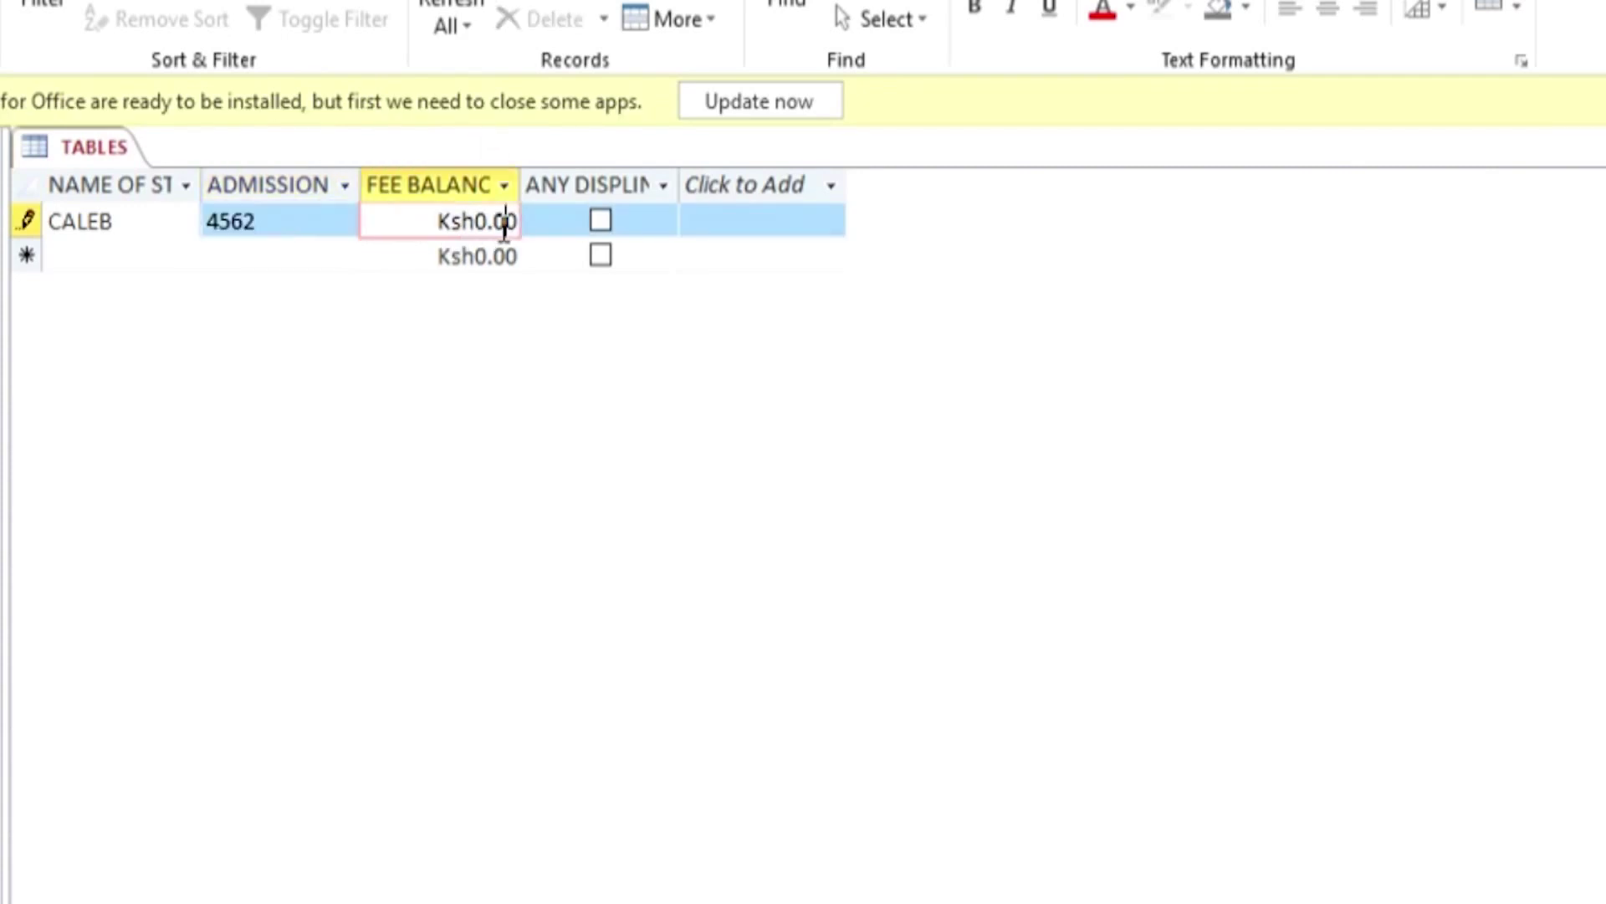
left_click(524, 222)
left_click(444, 222)
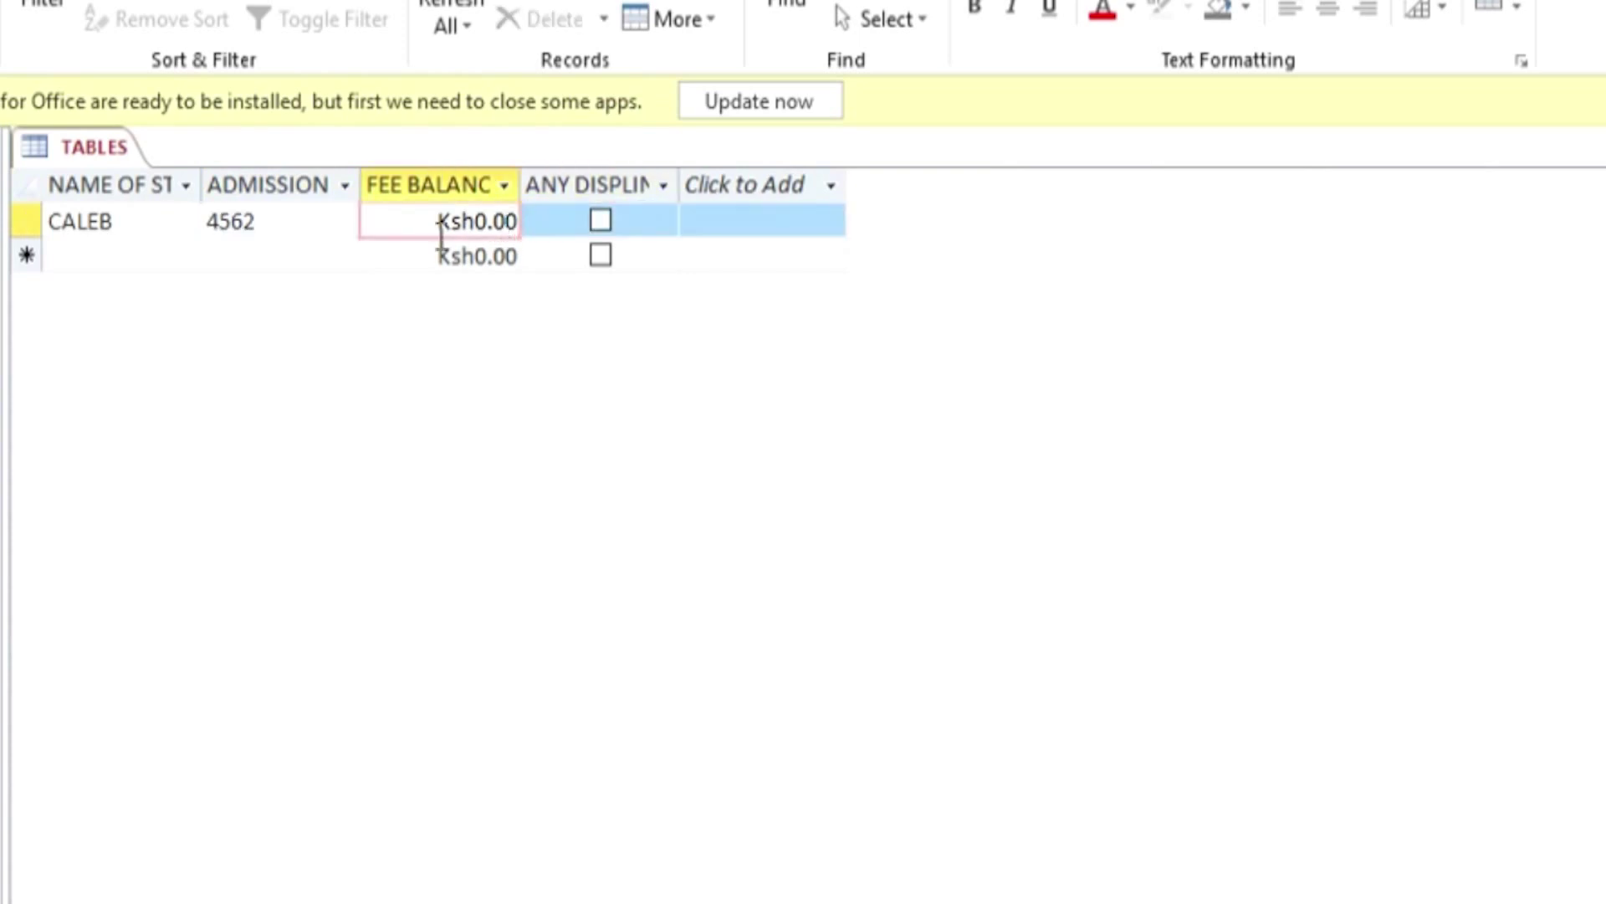
key("BackSpace")
key("BackSpace")
key("BackSpace")
key("BackSpace")
key("BackSpace")
key("BackSpace")
key("BackSpace")
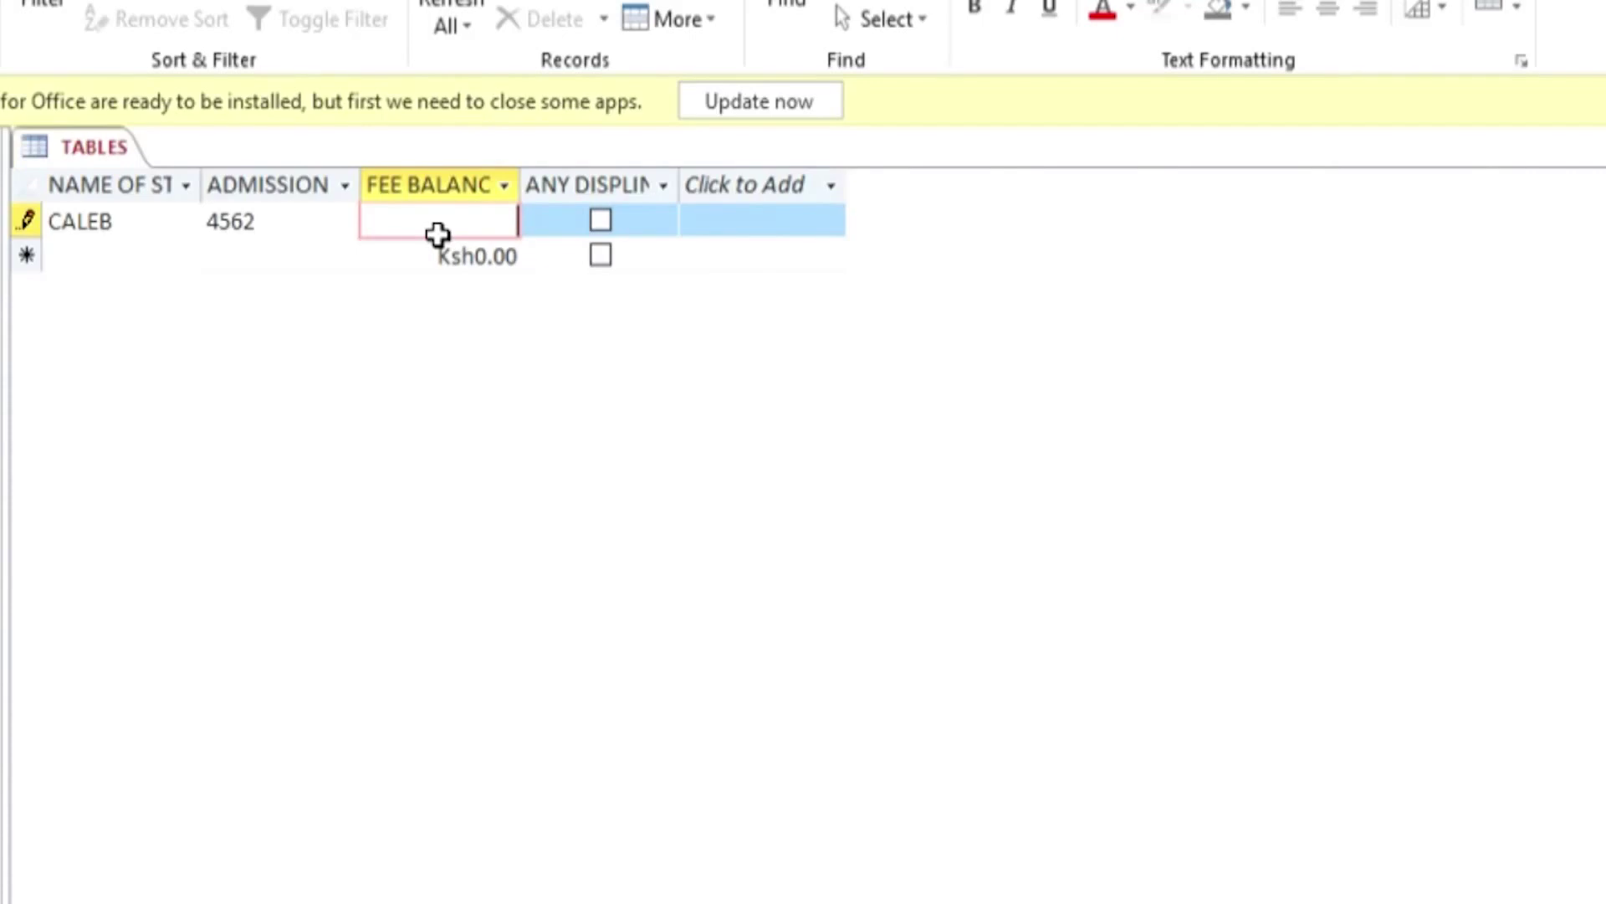
type("2500")
key("BackSpace")
type("00")
Step: Widen the ANY DISPLINARY CASE column so its full heading shows
left_click_drag(680, 182, 736, 183)
left_click(745, 184)
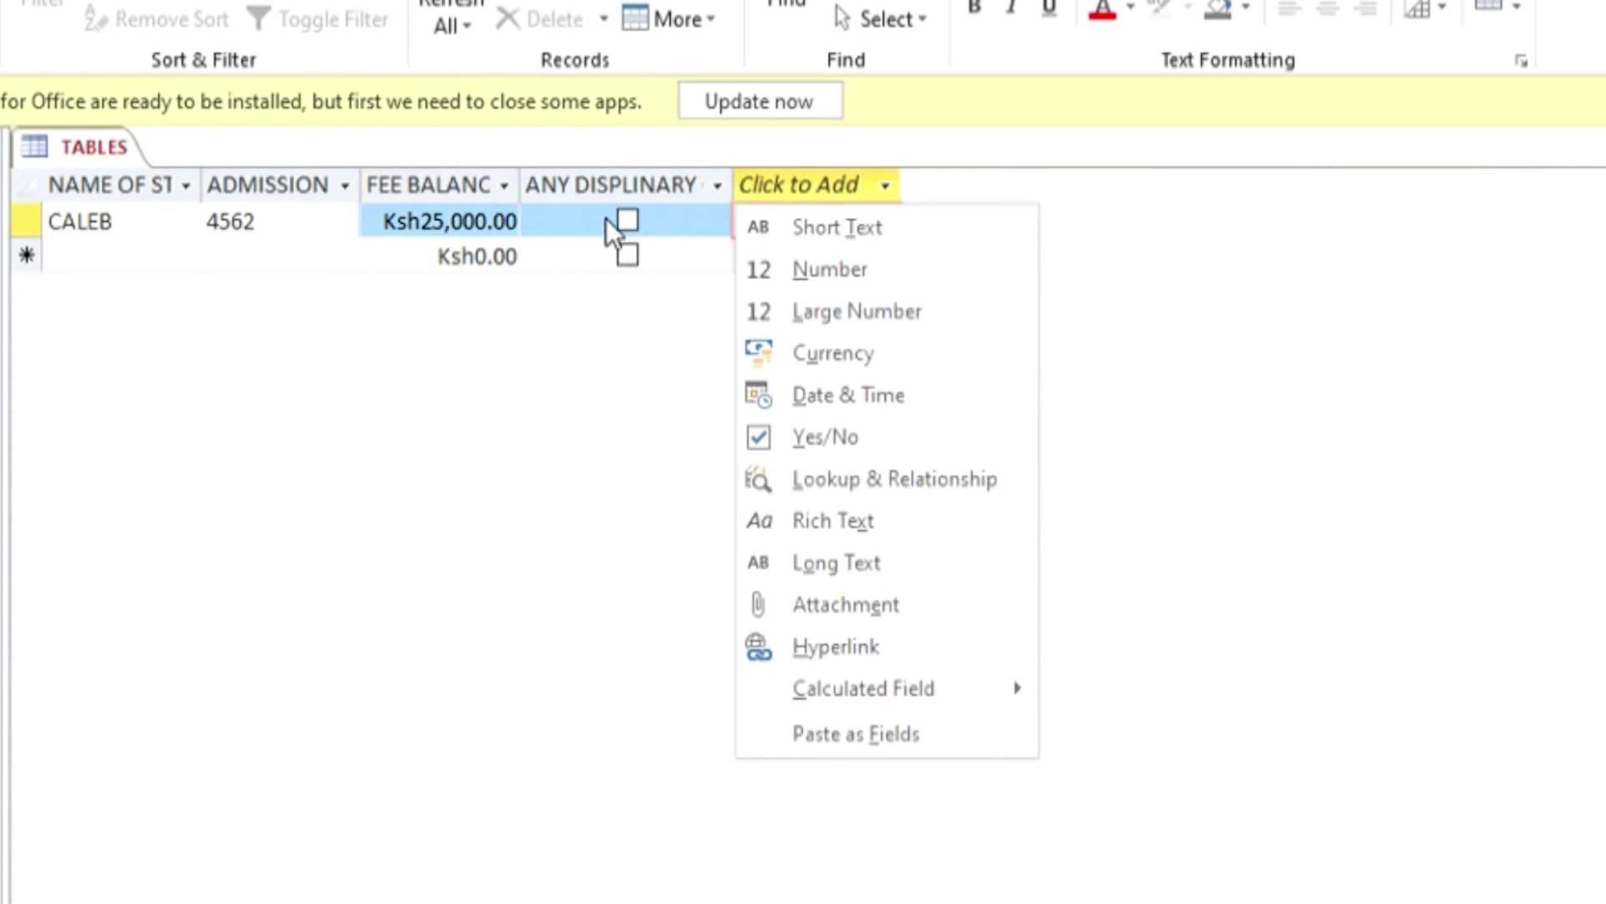
left_click(128, 265)
Step: Enter the second student's name, admission number, 3000 fee balance and a ticked disciplinary box, then save
left_click(126, 265)
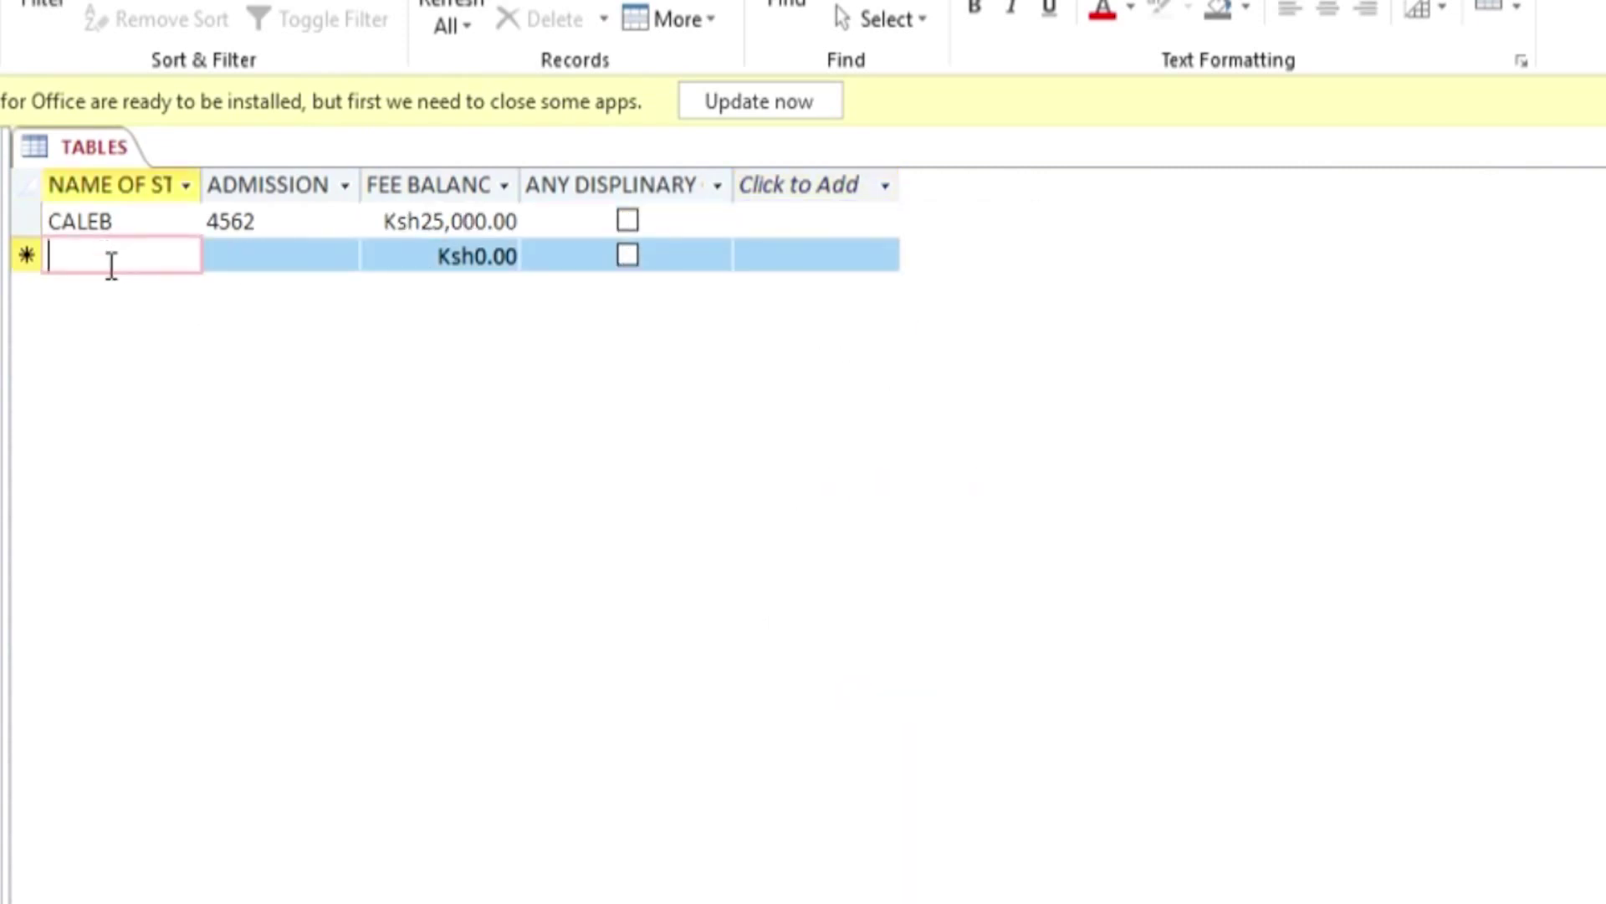
type("BRIAN")
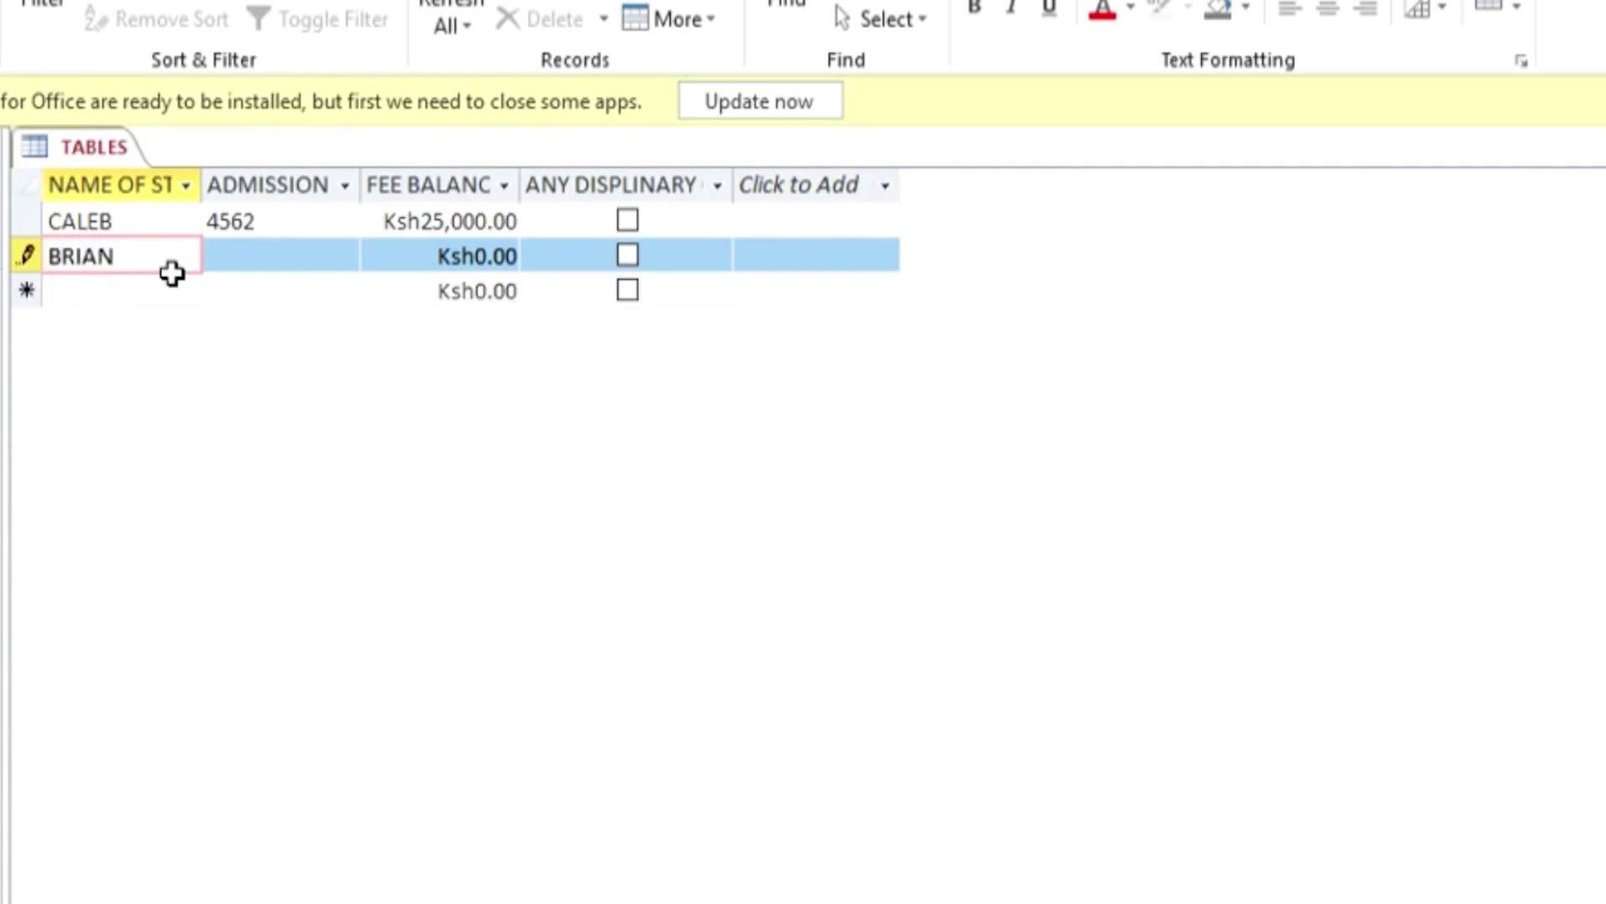
left_click(209, 255)
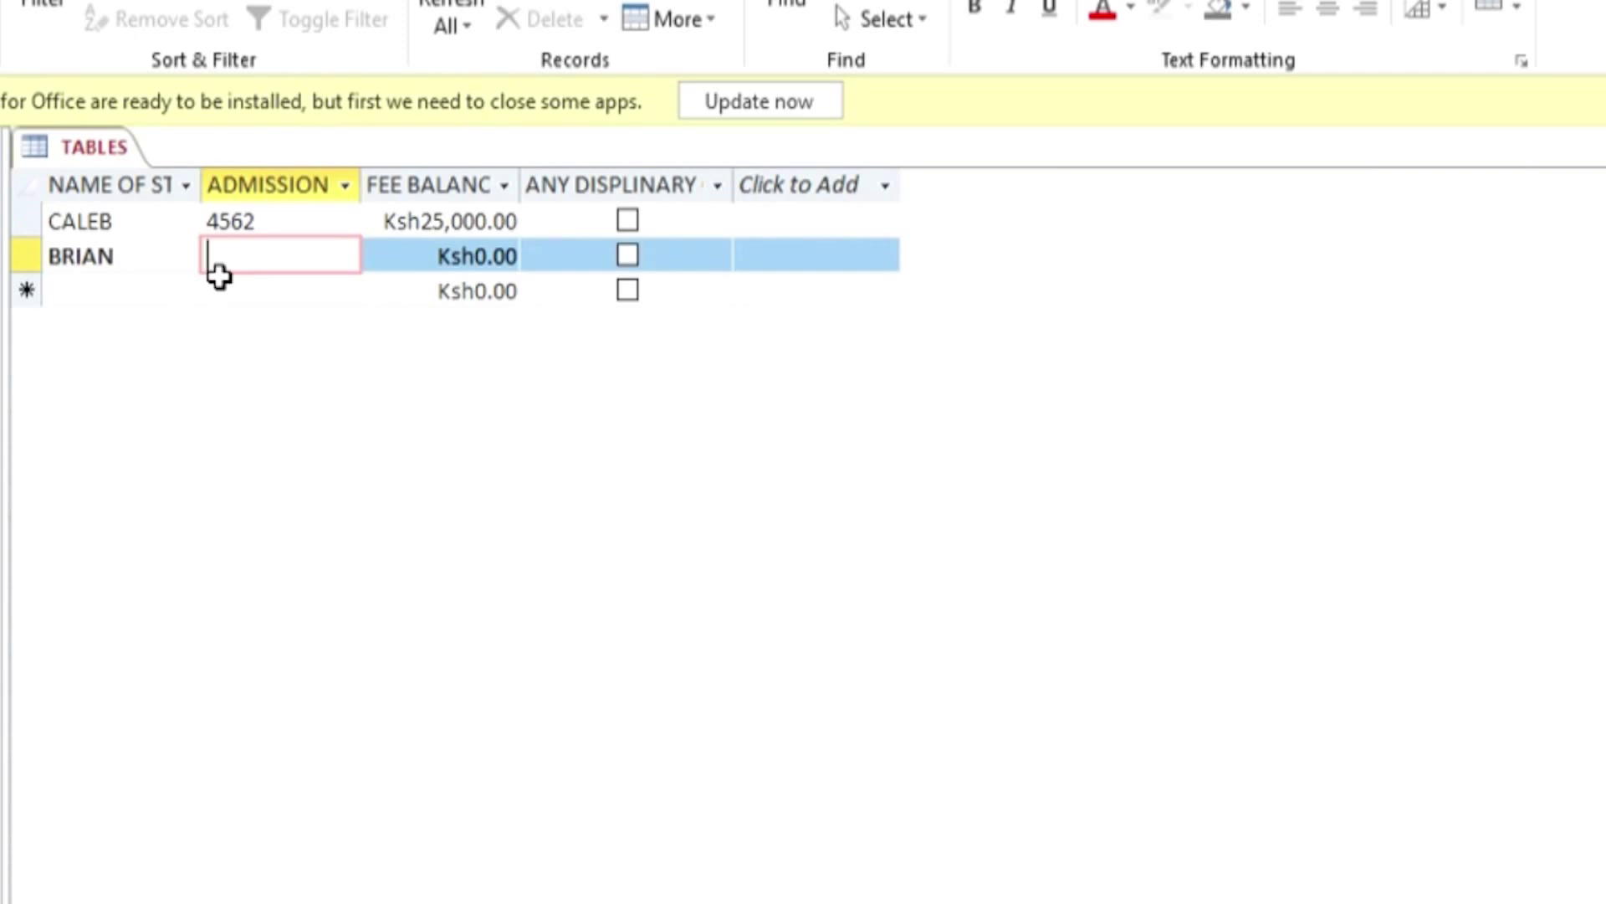
type("2015")
left_click(488, 256)
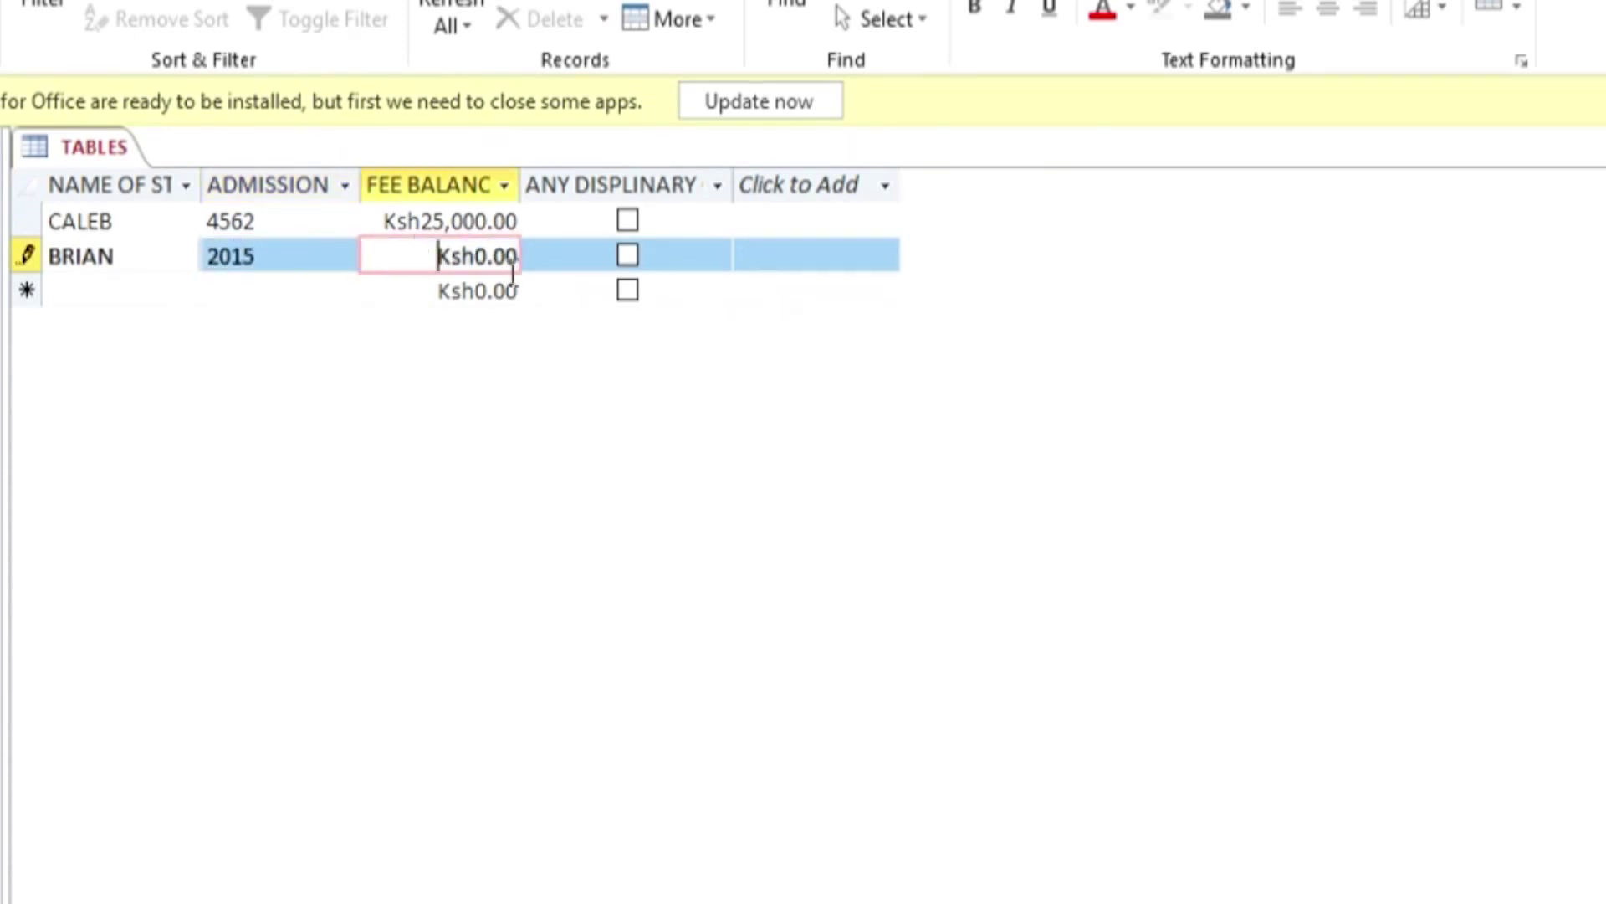
left_click_drag(438, 255, 538, 269)
key("BackSpace")
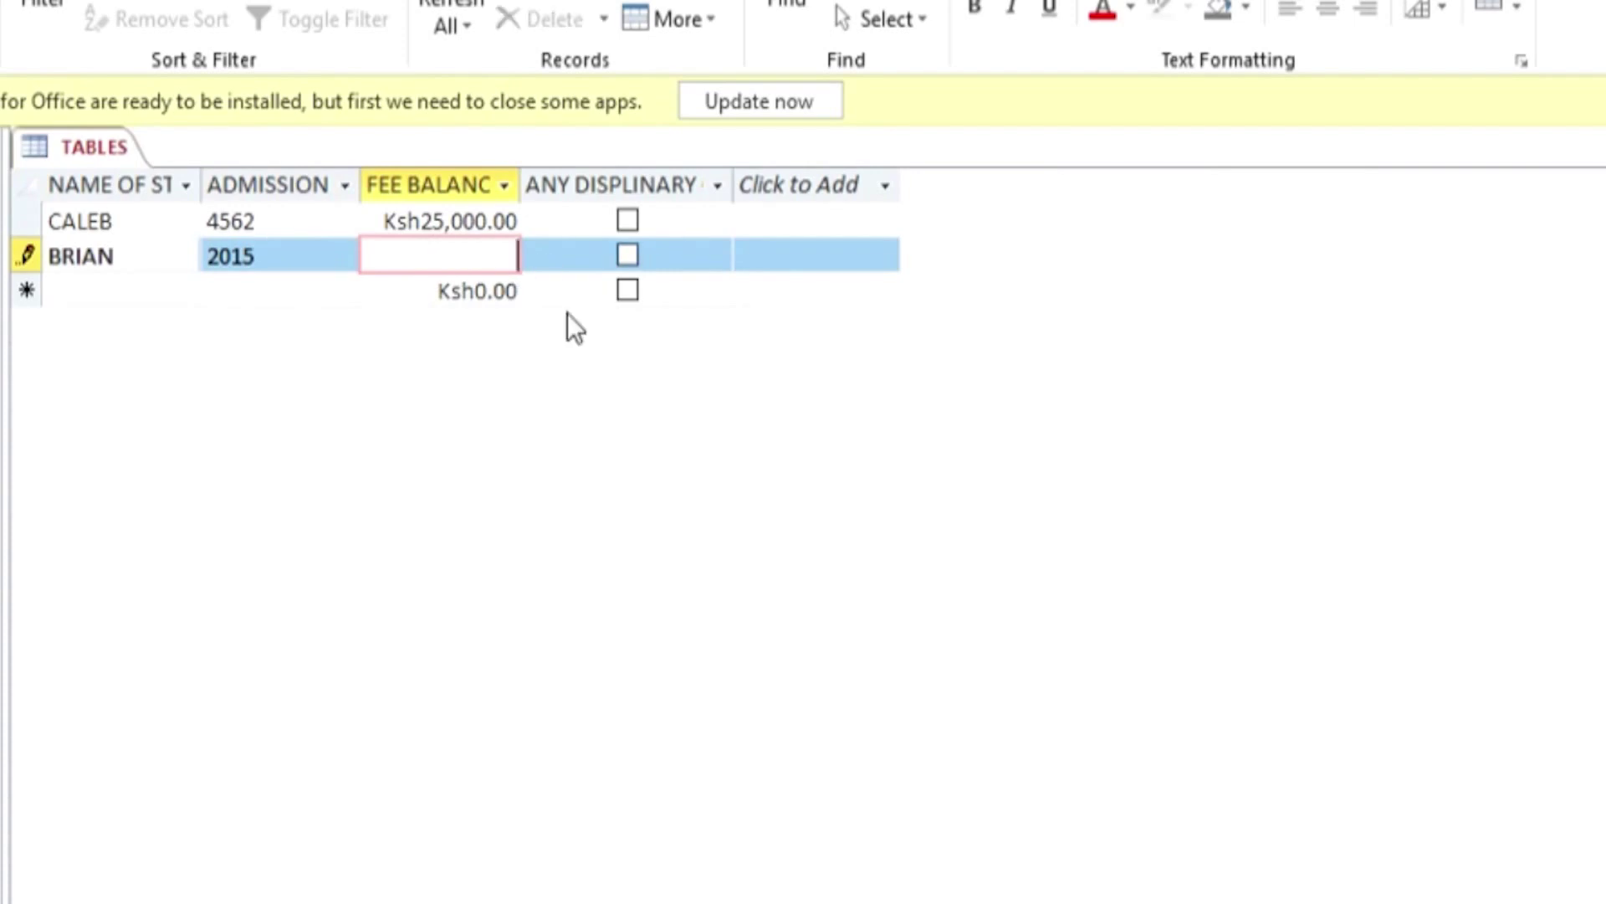
type("3000")
left_click(626, 260)
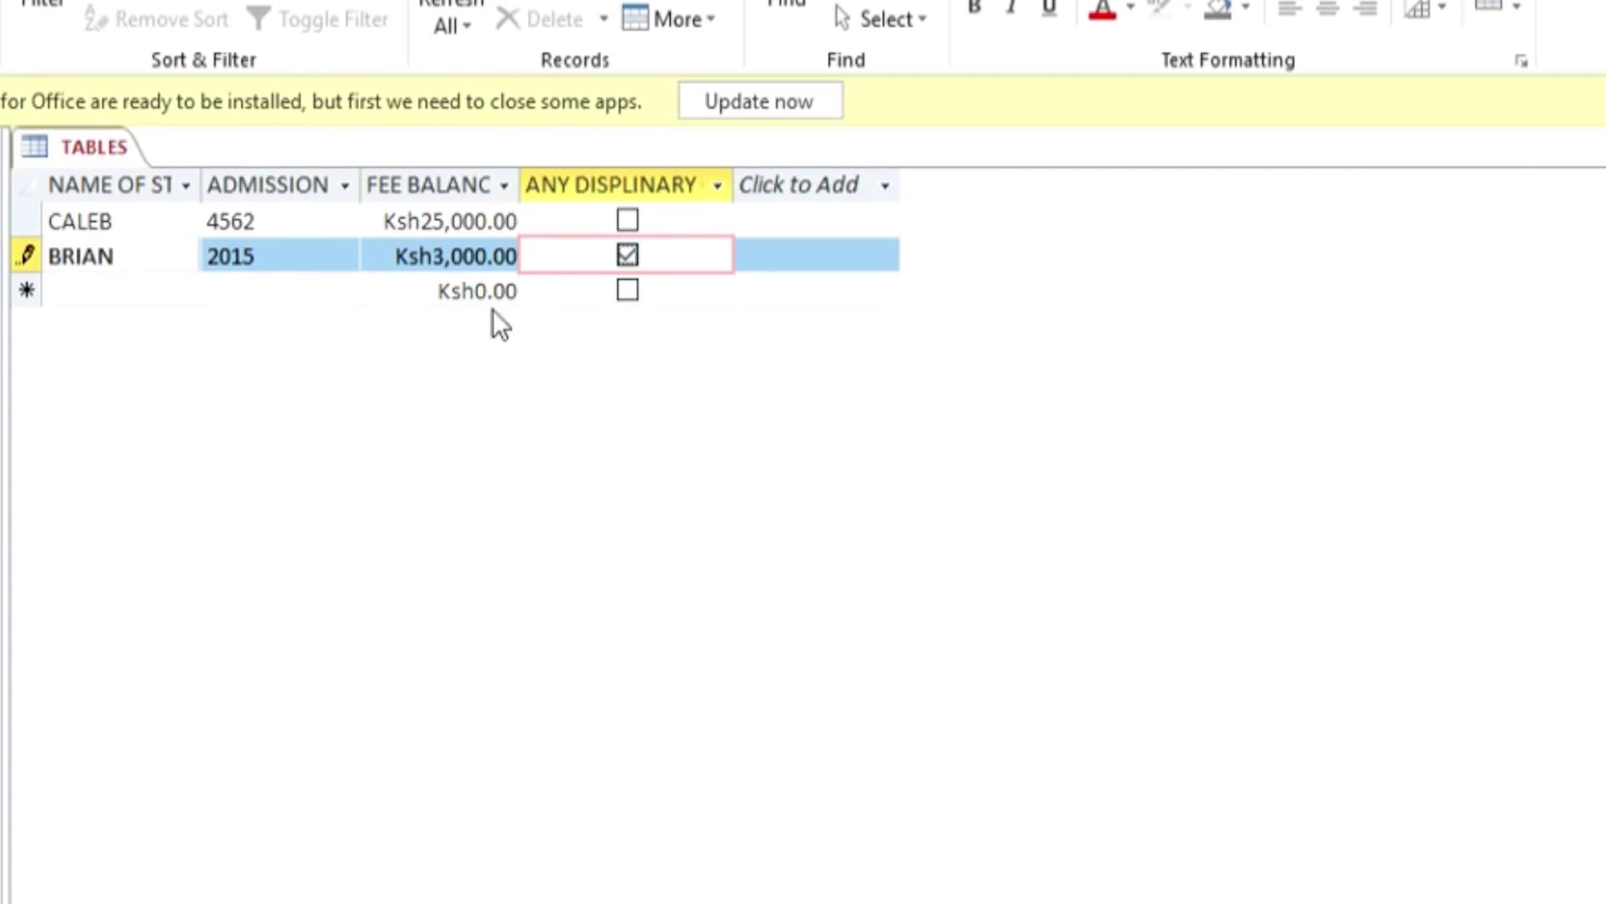
key("shift+Return")
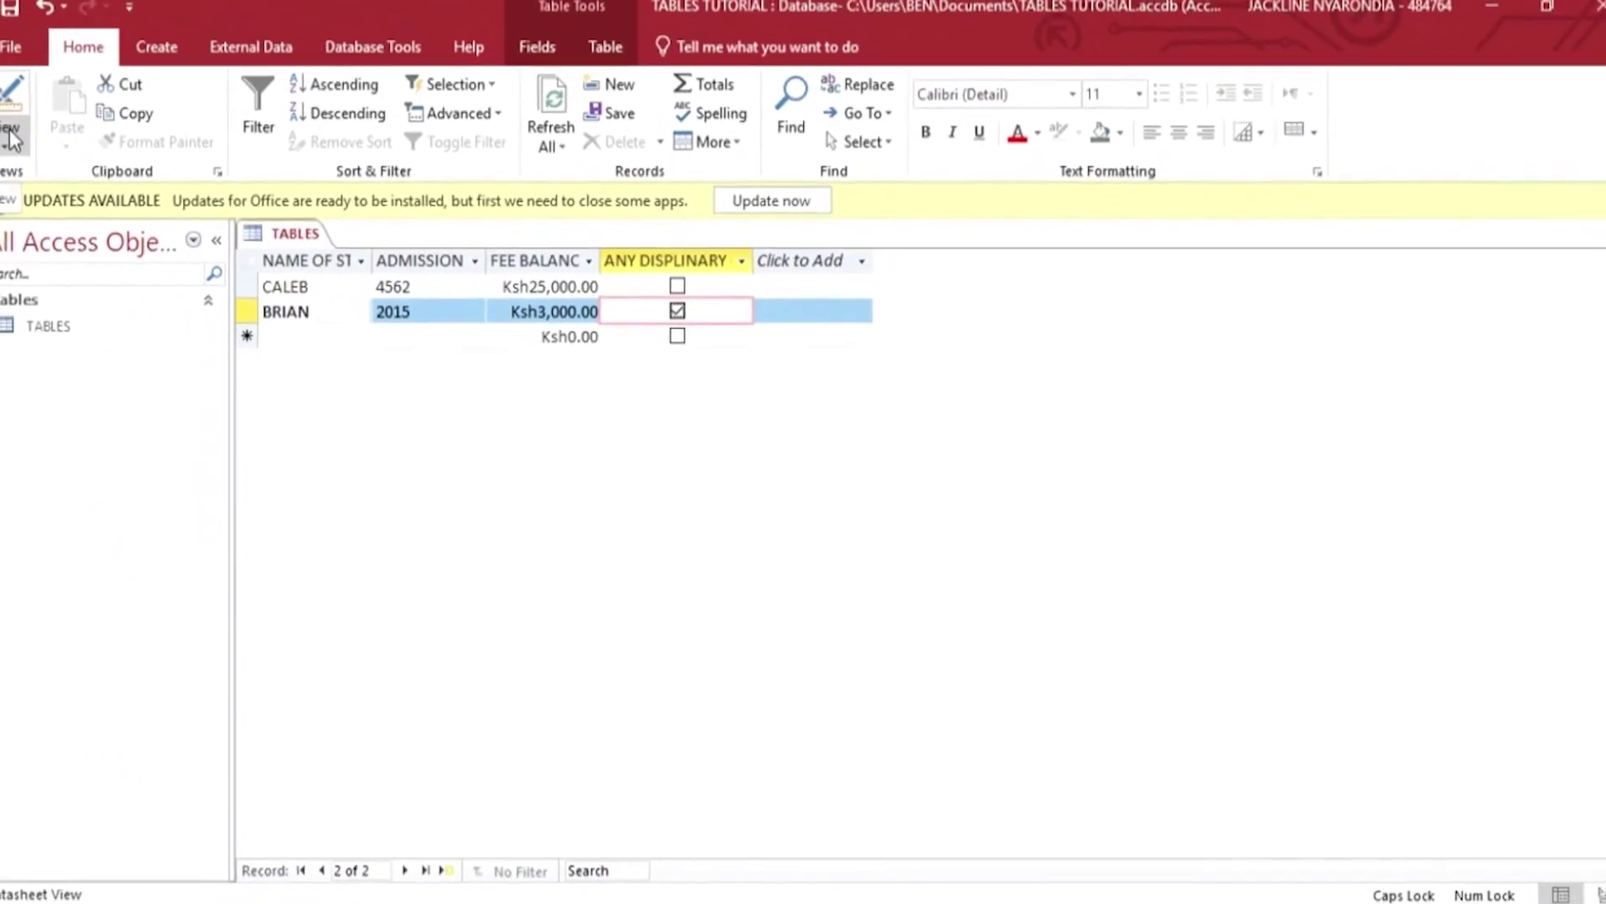
Step: Switch TABLES to Design View and review the Yes/No data type of ANY DISPLINARY CASE
left_click(10, 138)
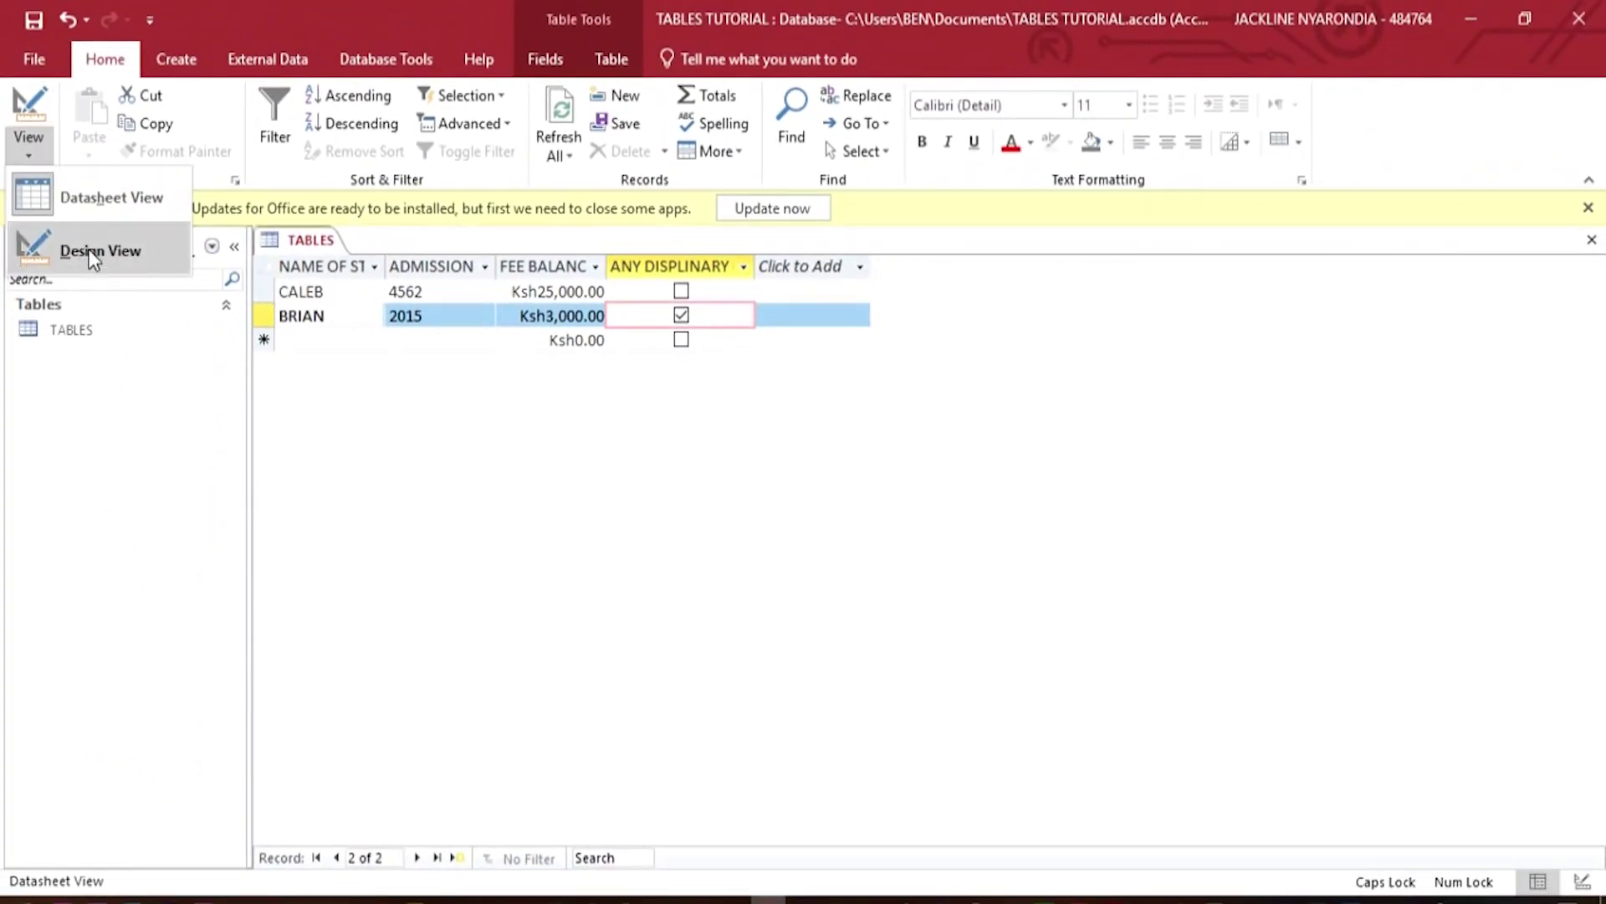
left_click(92, 255)
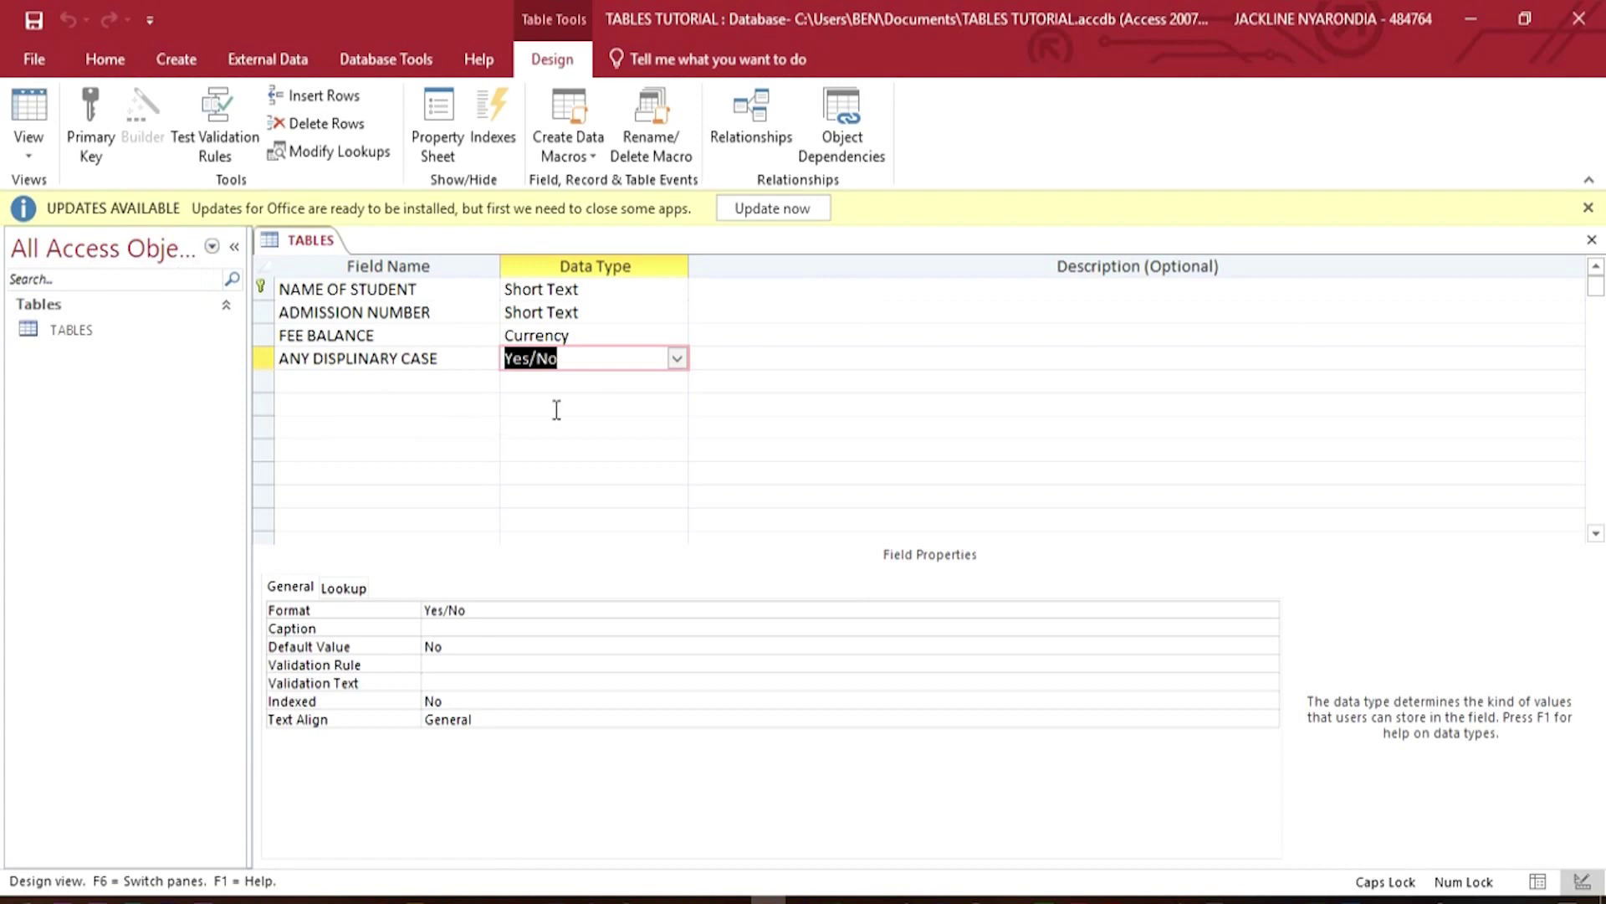
left_click(676, 359)
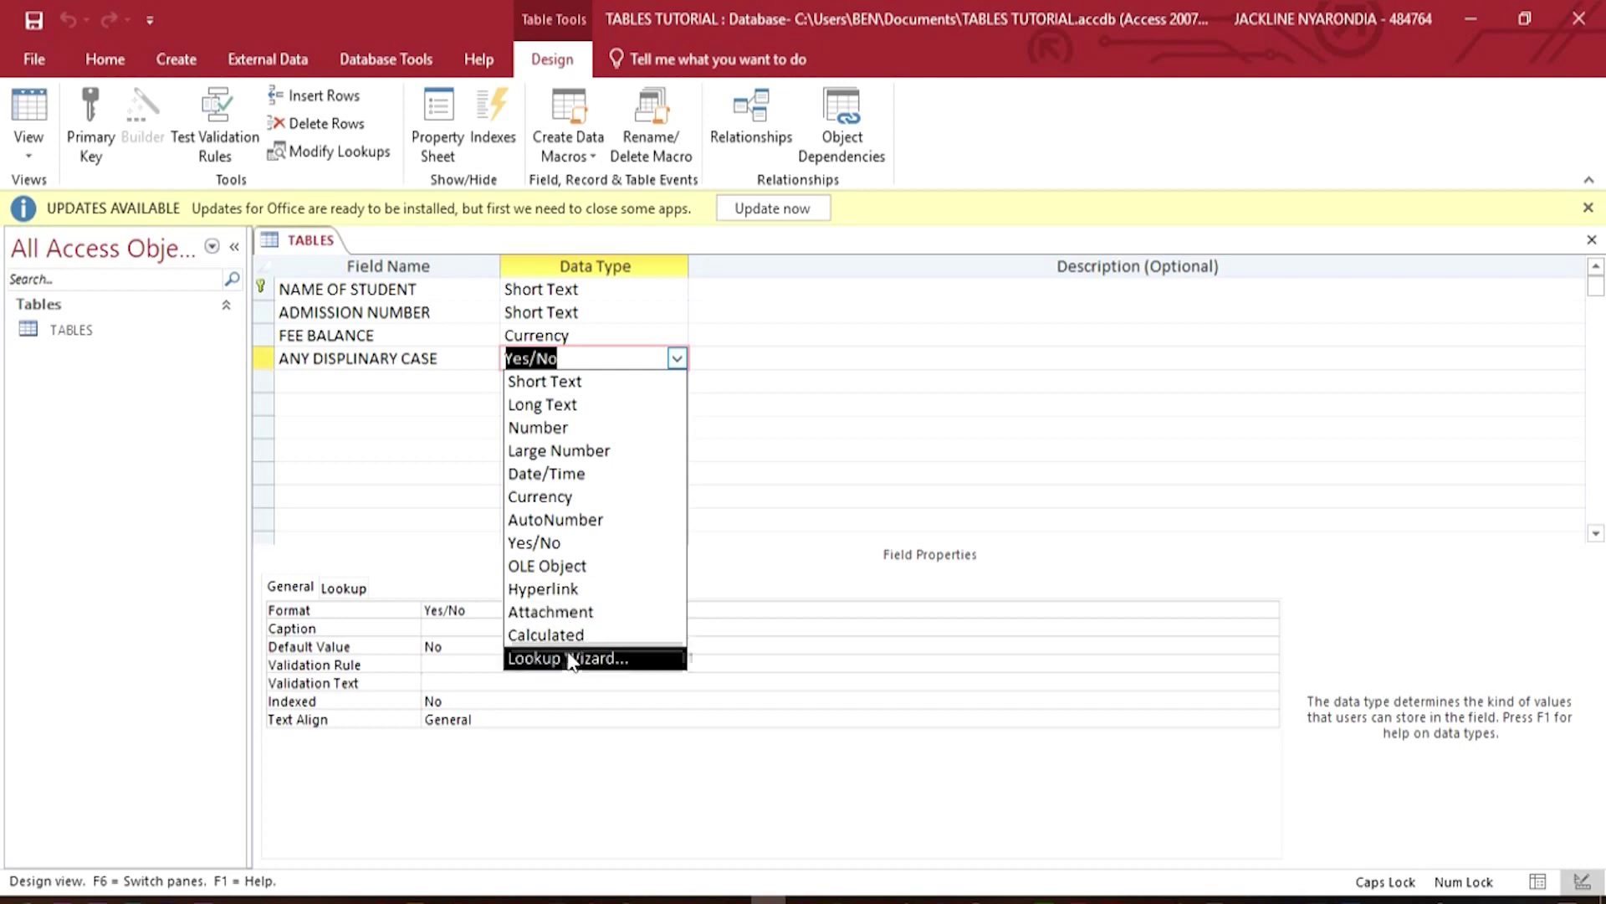
Step: Dismiss the data type list and return TABLES to Datasheet View with both records
left_click(387, 537)
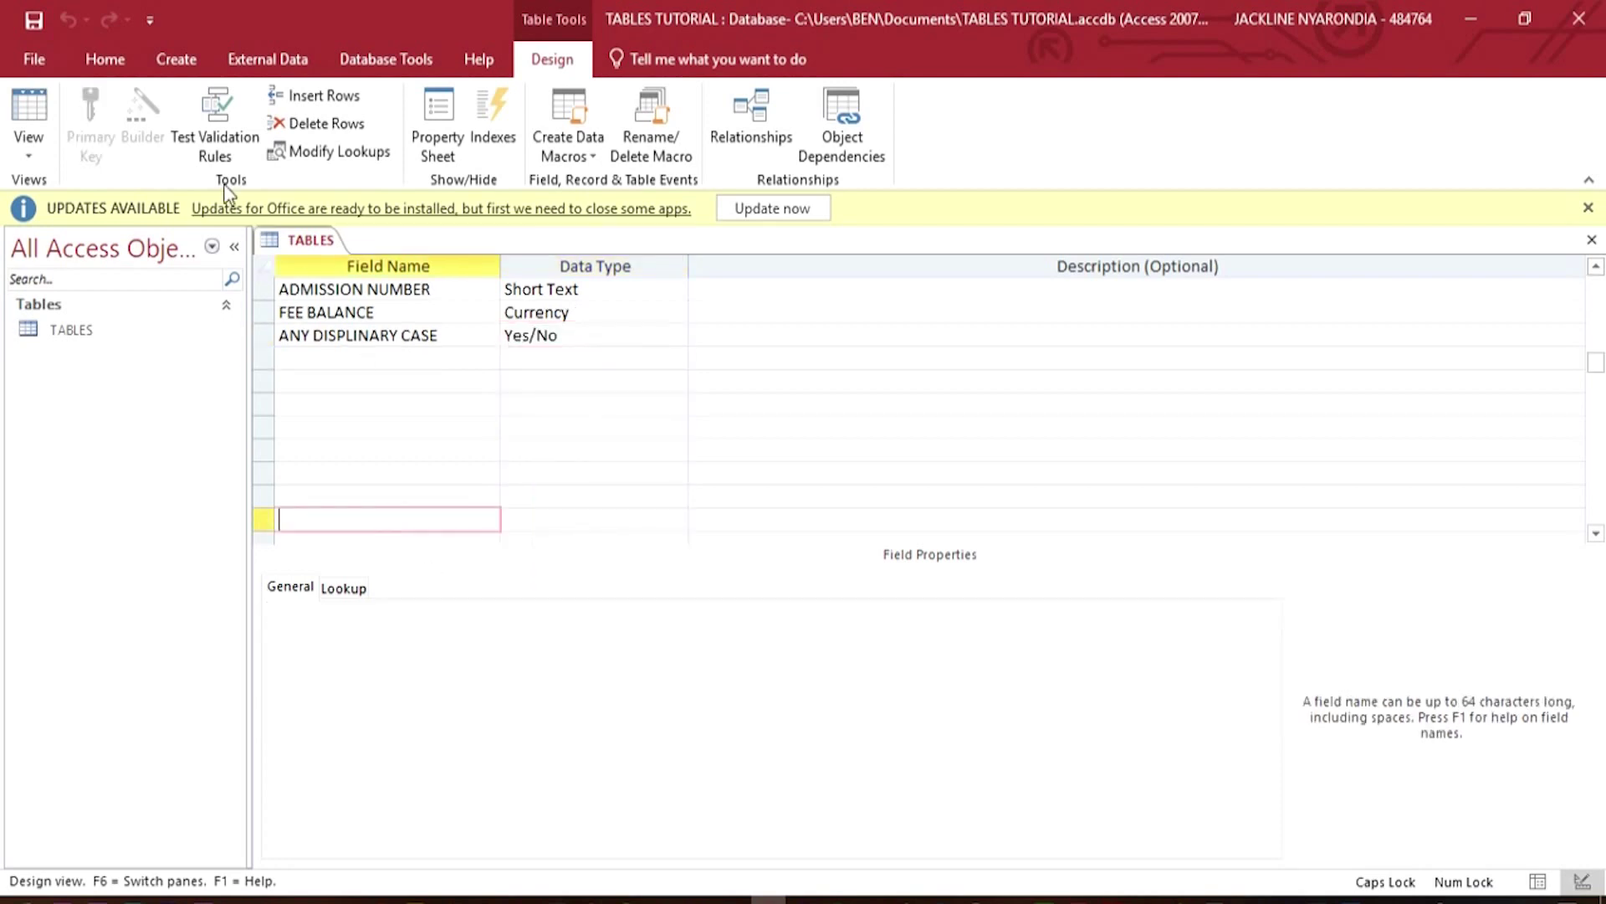
left_click(42, 111)
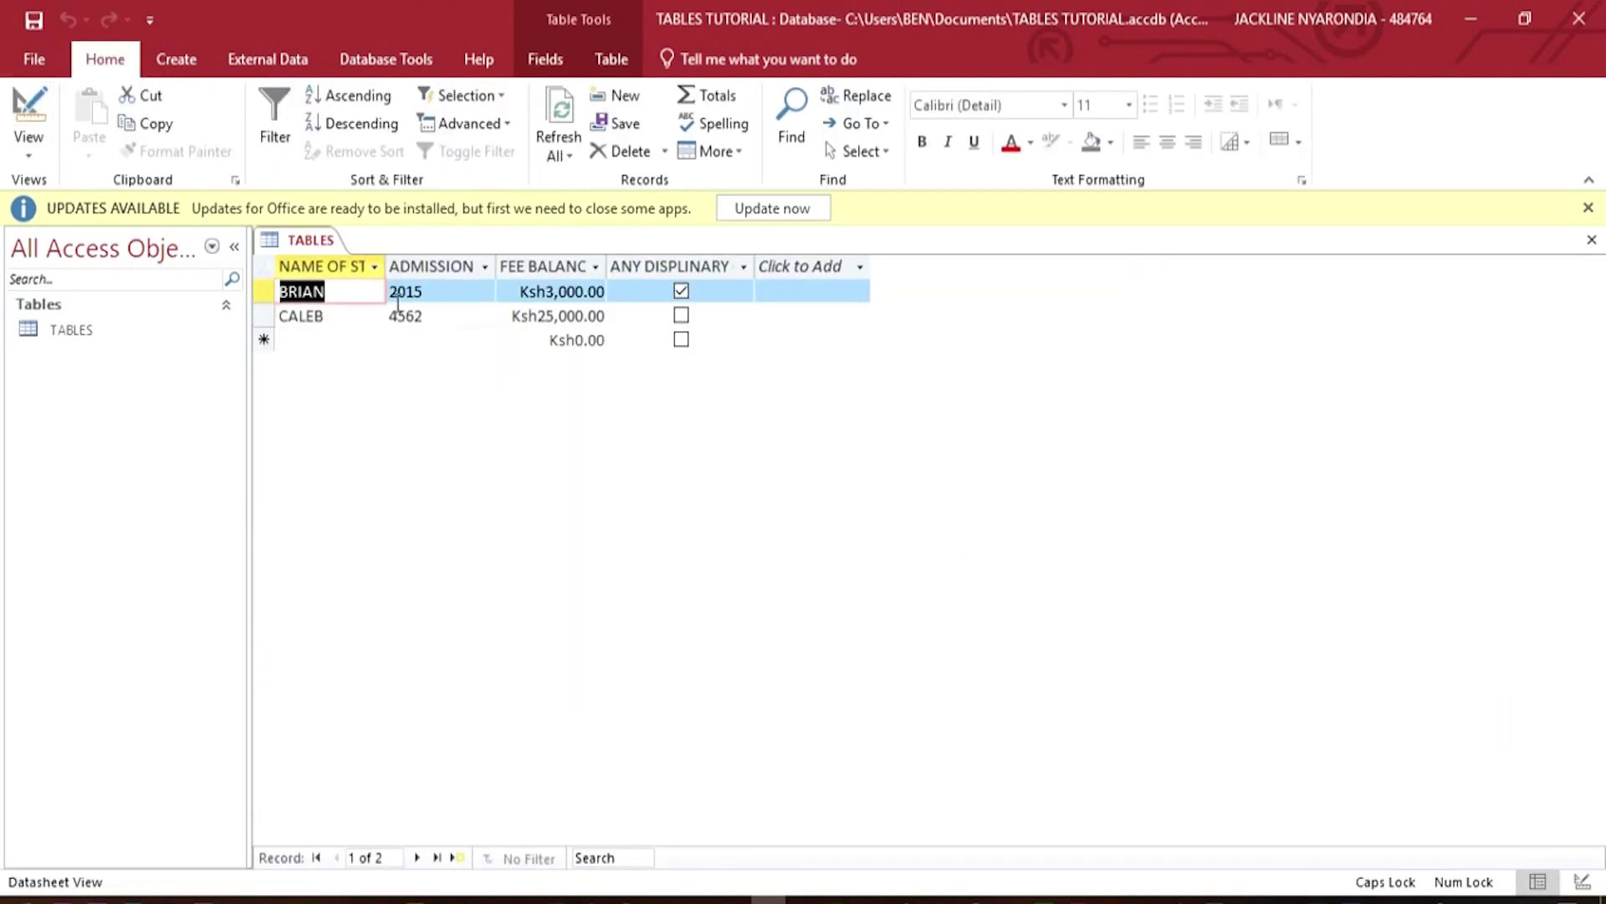